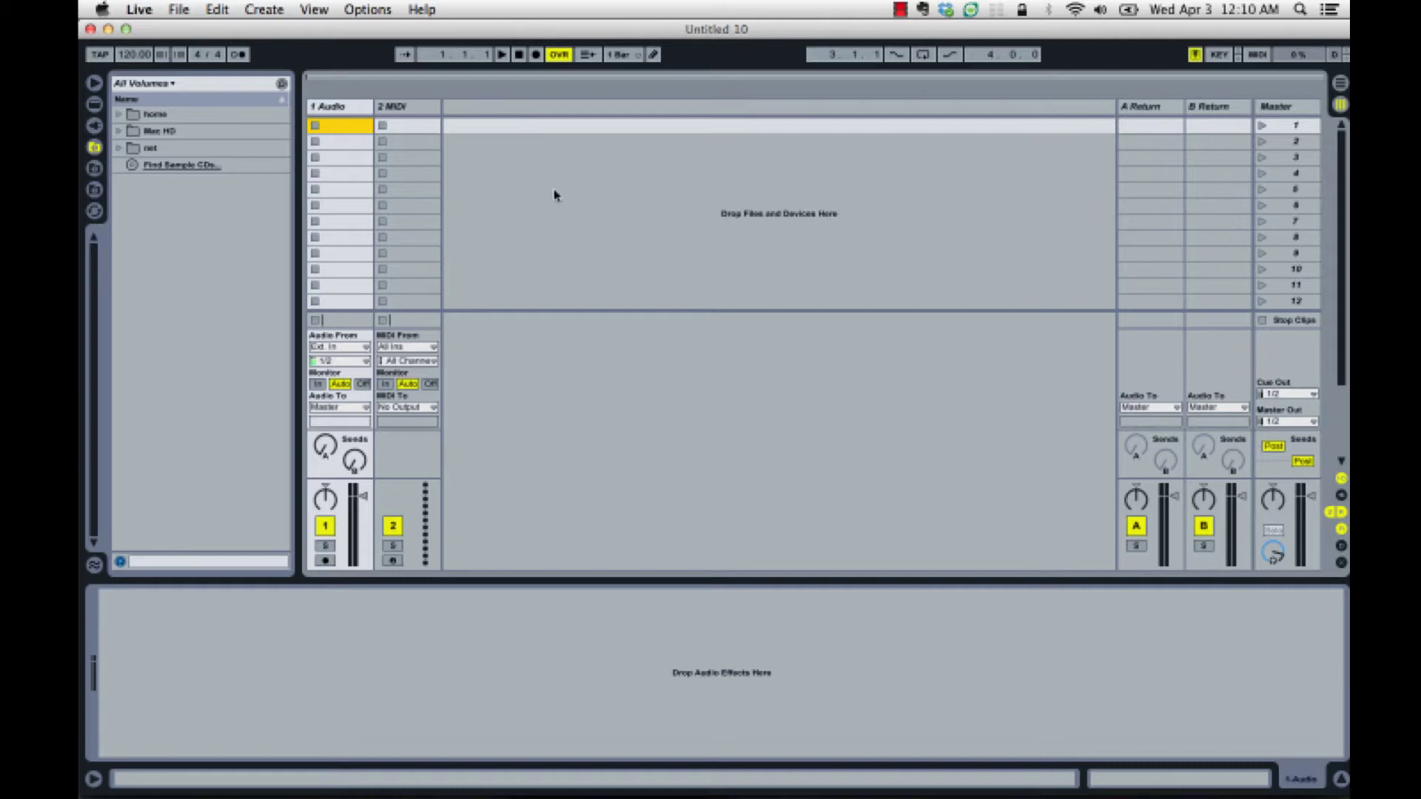
Start a new Live set and add an empty MIDI clip named 2 in 2 MIDI's first slot.
{"action": "key", "text": "super+n"}
{"action": "left_click", "coordinate": [405, 123]}
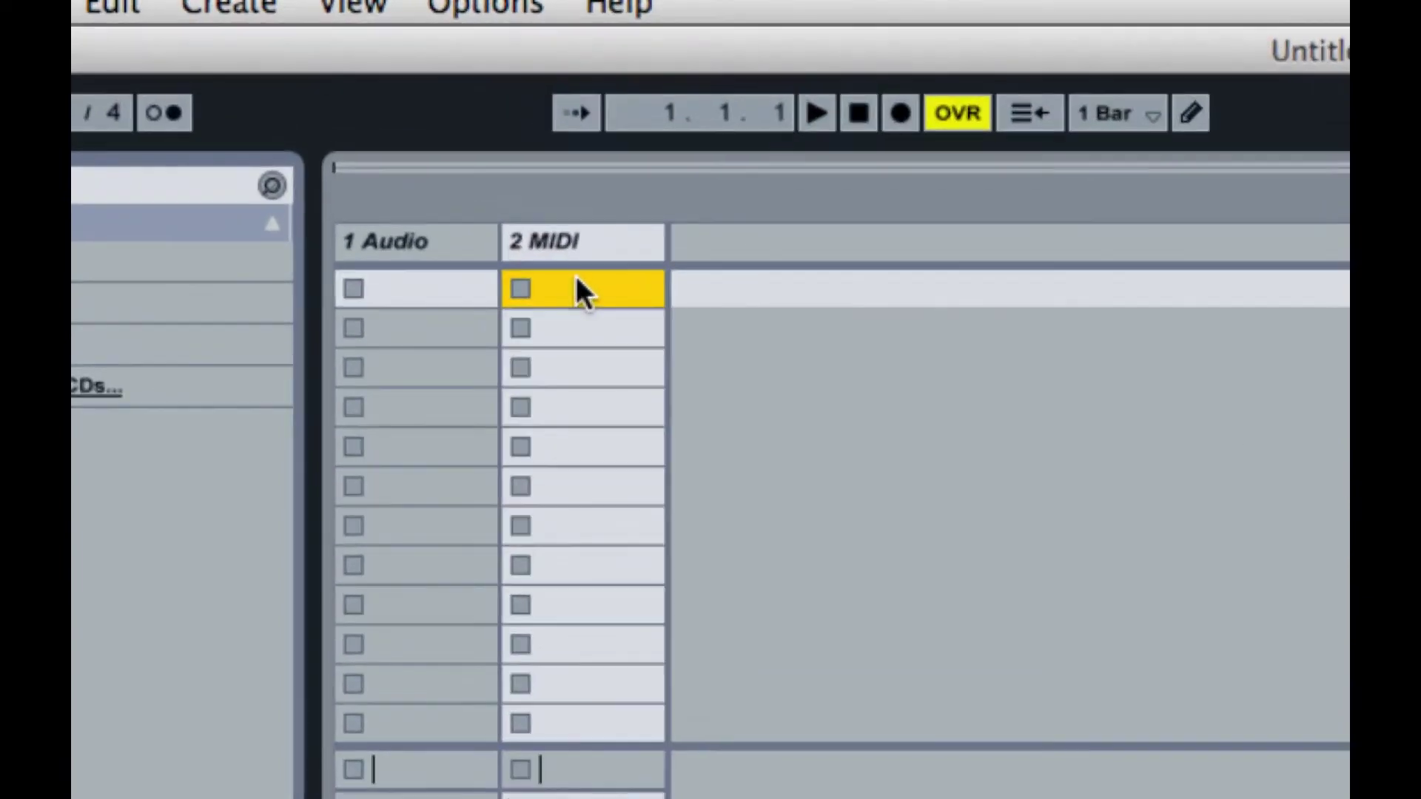
{"action": "right_click", "coordinate": [577, 281]}
{"action": "left_click", "coordinate": [695, 333]}
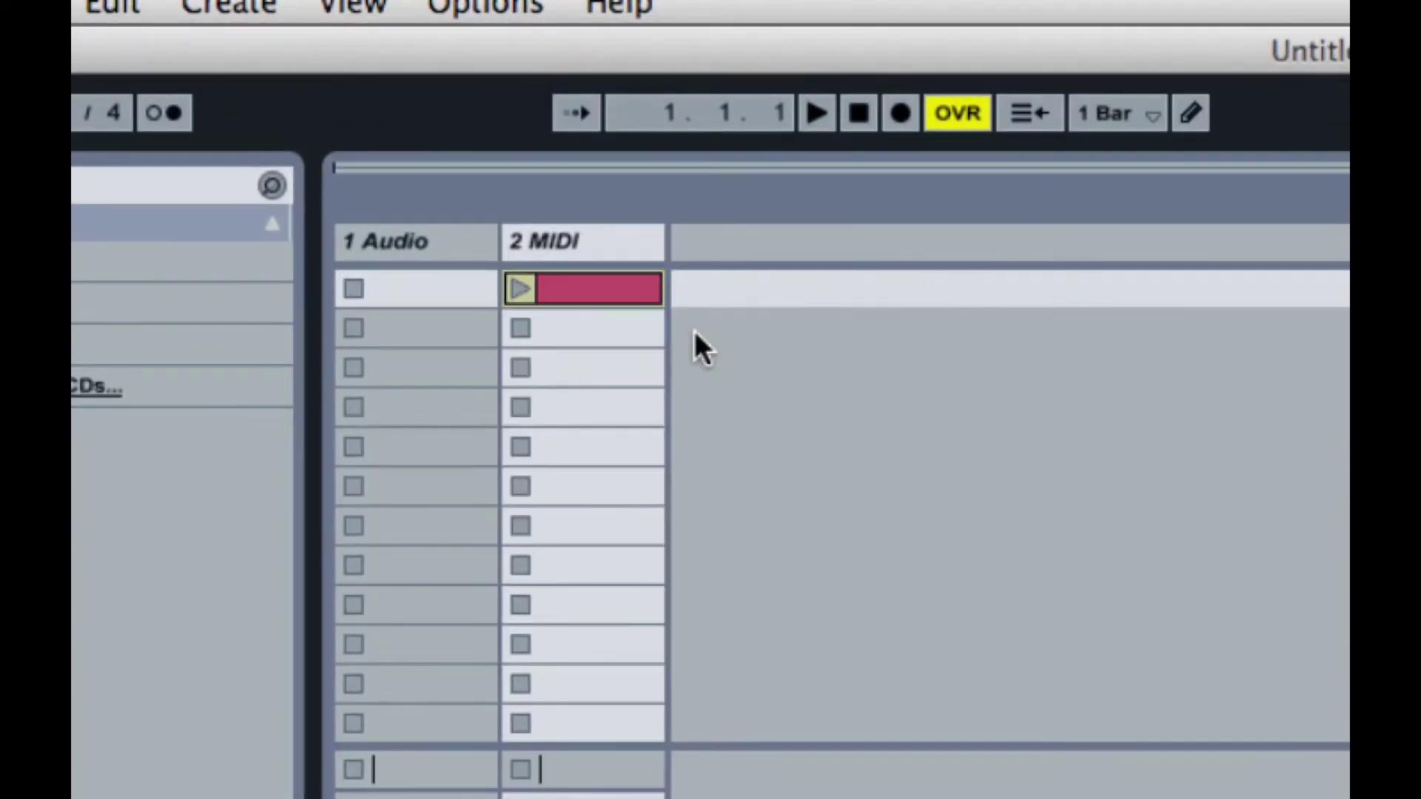
{"action": "key", "text": "super+r"}
{"action": "type", "text": "2"}
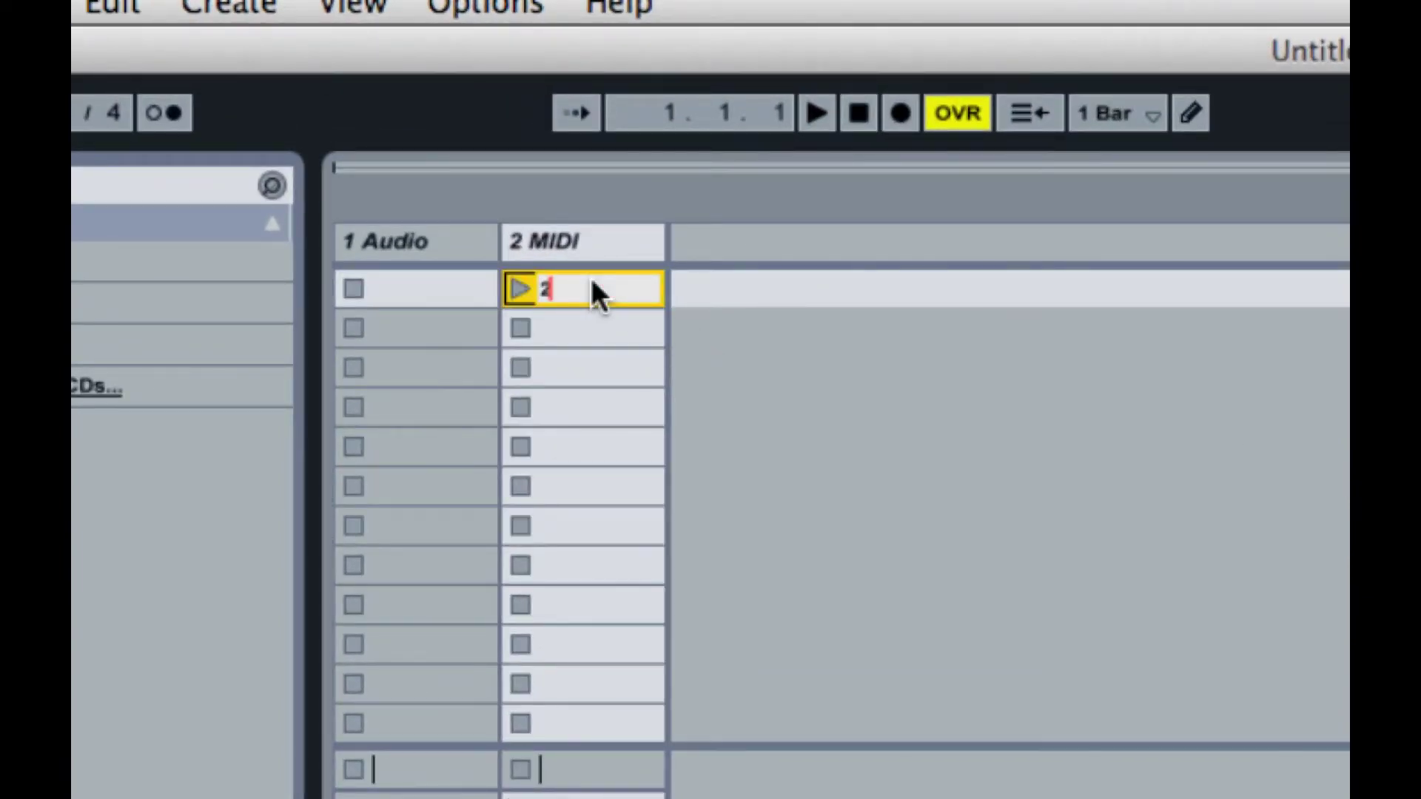
Insert a second empty MIDI clip in the next slot and name it 4.
{"action": "left_click", "coordinate": [586, 330]}
{"action": "right_click", "coordinate": [588, 337]}
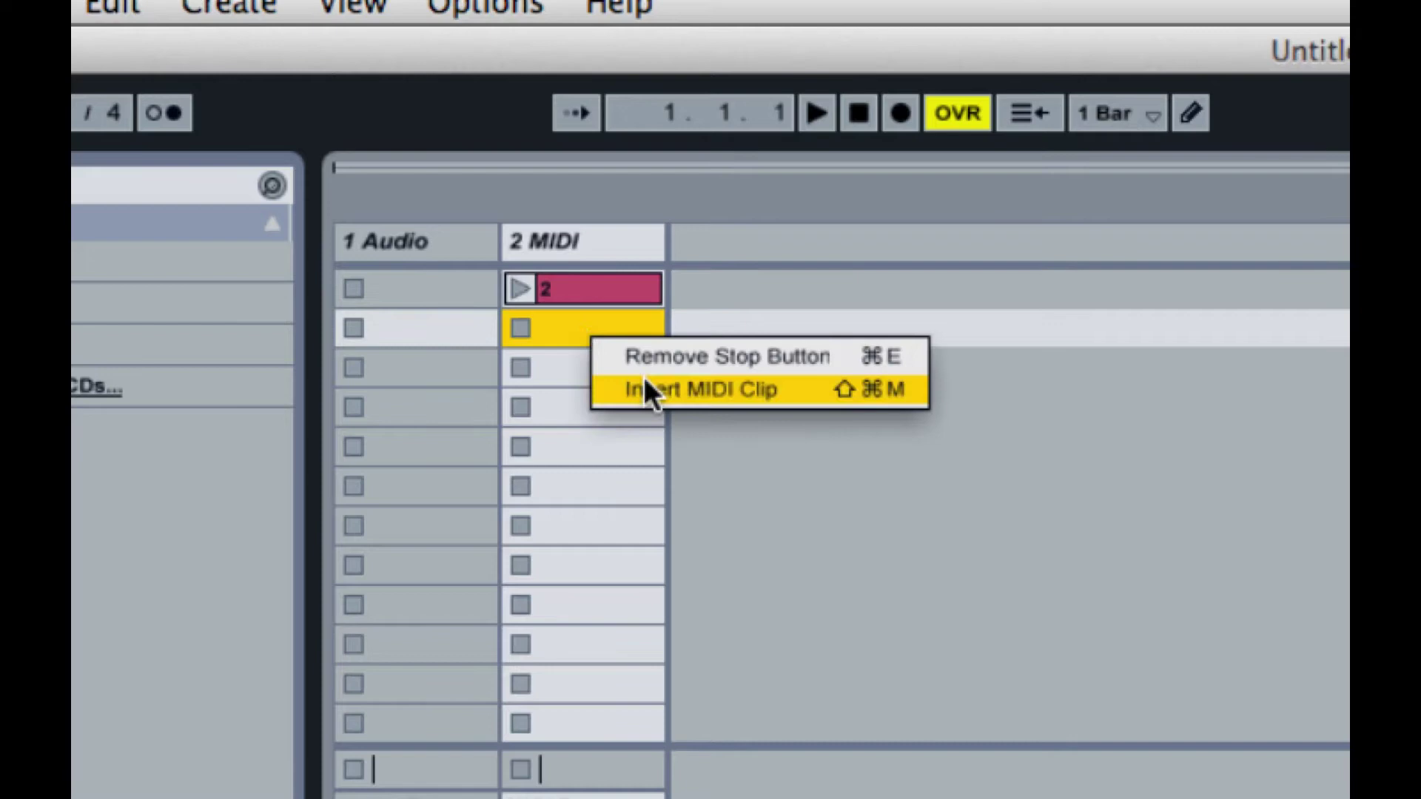
{"action": "left_click", "coordinate": [648, 390]}
{"action": "key", "text": "super+r"}
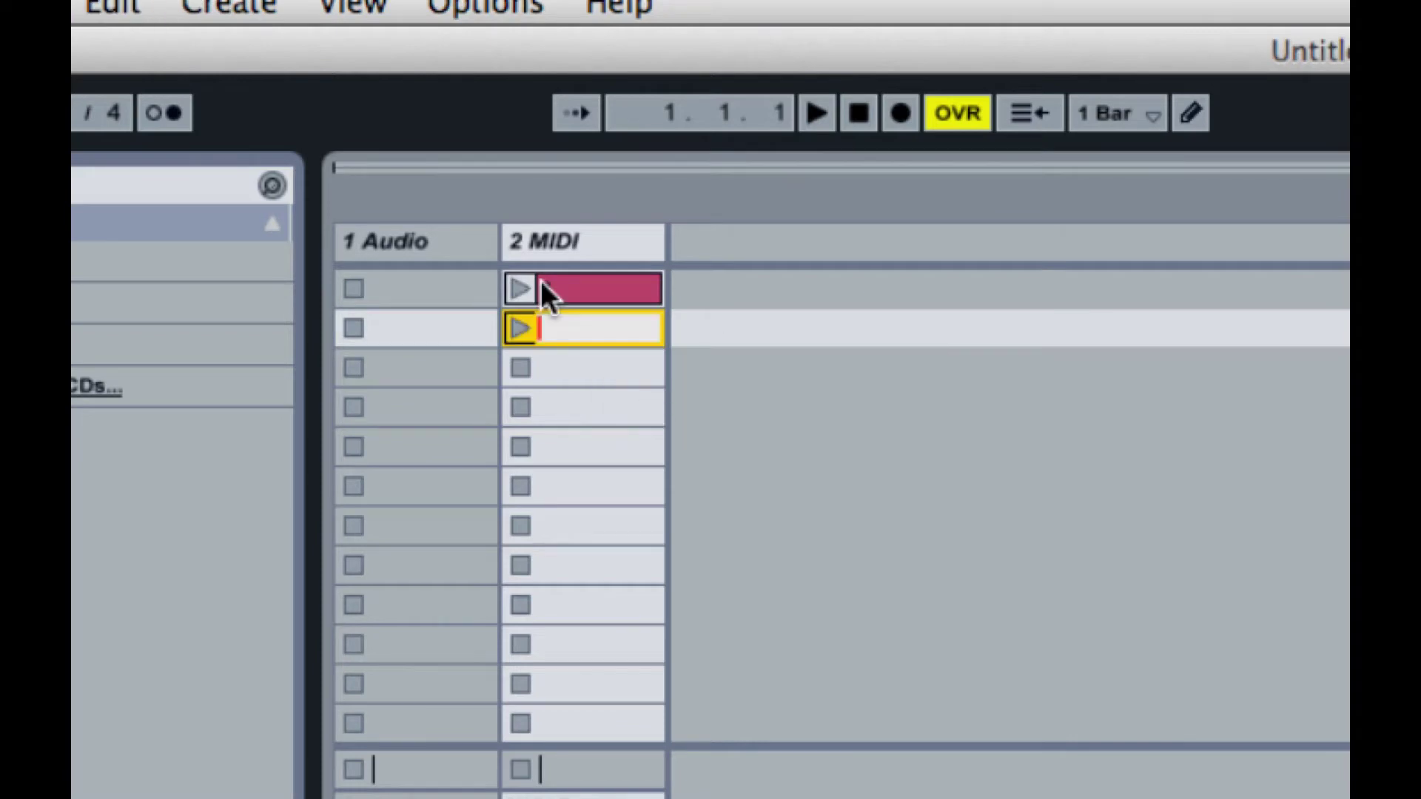
{"action": "type", "text": "4"}
{"action": "key", "text": "Return"}
Switch the selection between clips 2 and 4, ending with clip 2 selected.
{"action": "left_click", "coordinate": [574, 288]}
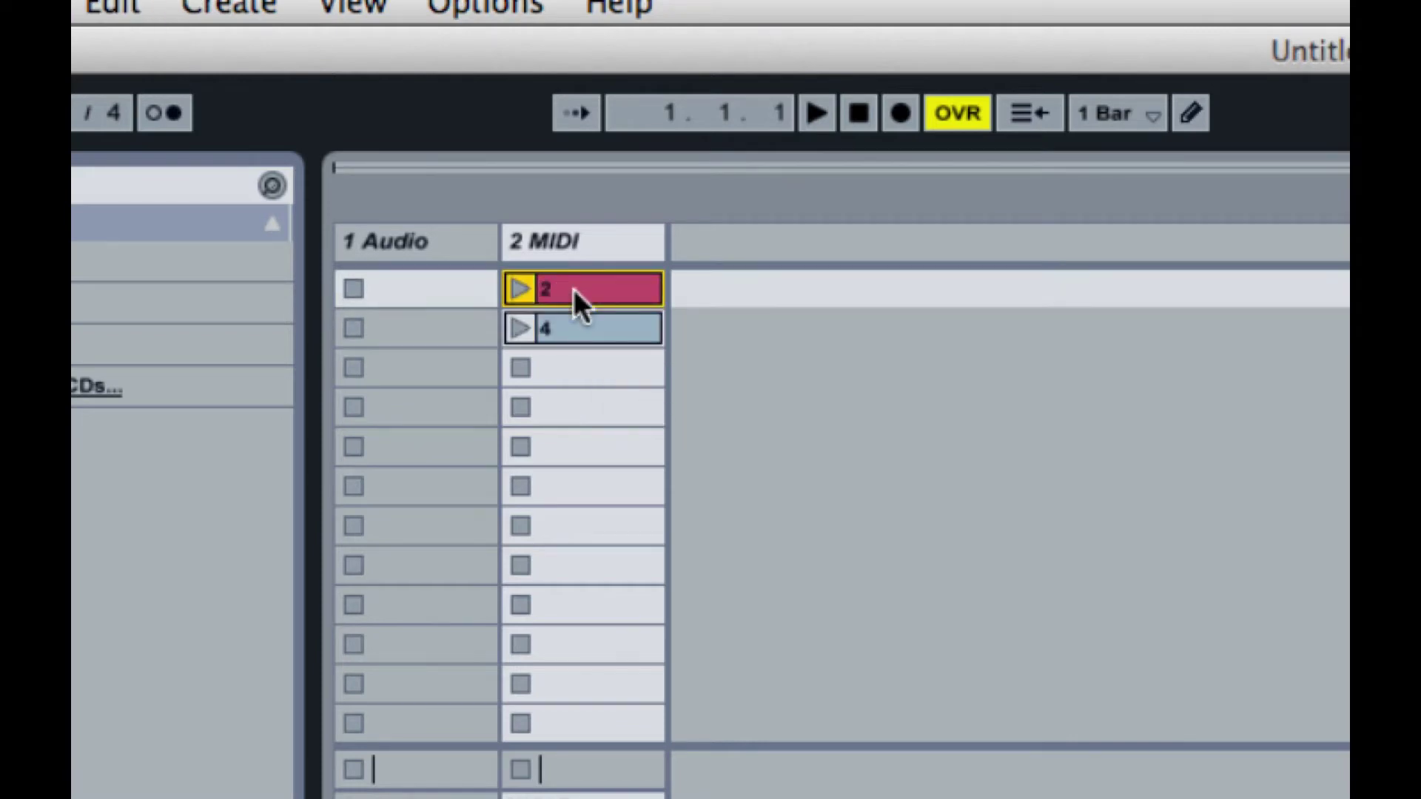
{"action": "left_click", "coordinate": [576, 318]}
{"action": "left_click", "coordinate": [579, 275]}
{"action": "left_click", "coordinate": [579, 317]}
{"action": "left_click", "coordinate": [585, 278]}
{"action": "left_click", "coordinate": [585, 326]}
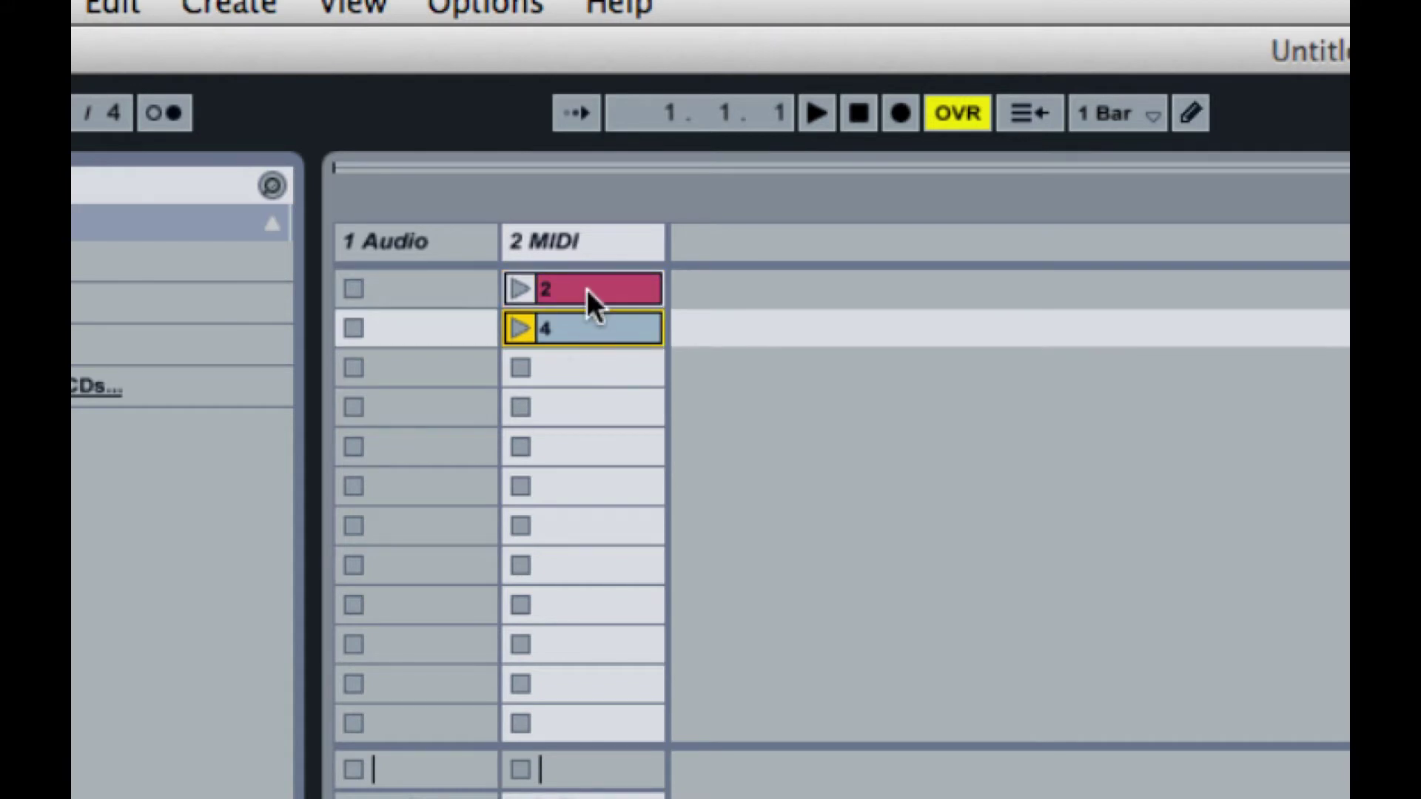
{"action": "left_click", "coordinate": [587, 291]}
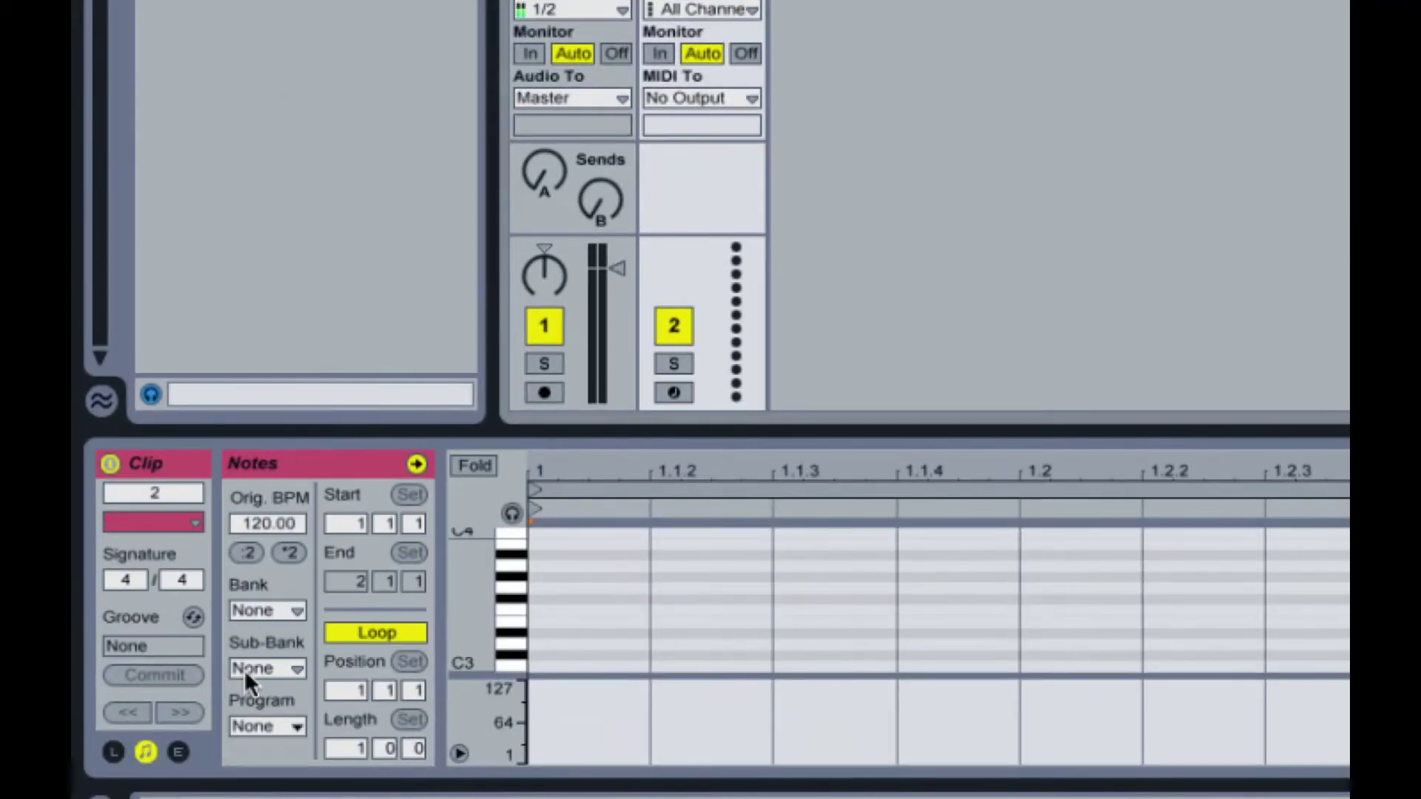
Show clip 2's Notes settings and set its program change to 2.
{"action": "left_click", "coordinate": [148, 753]}
{"action": "left_click", "coordinate": [147, 754]}
{"action": "left_click", "coordinate": [147, 754]}
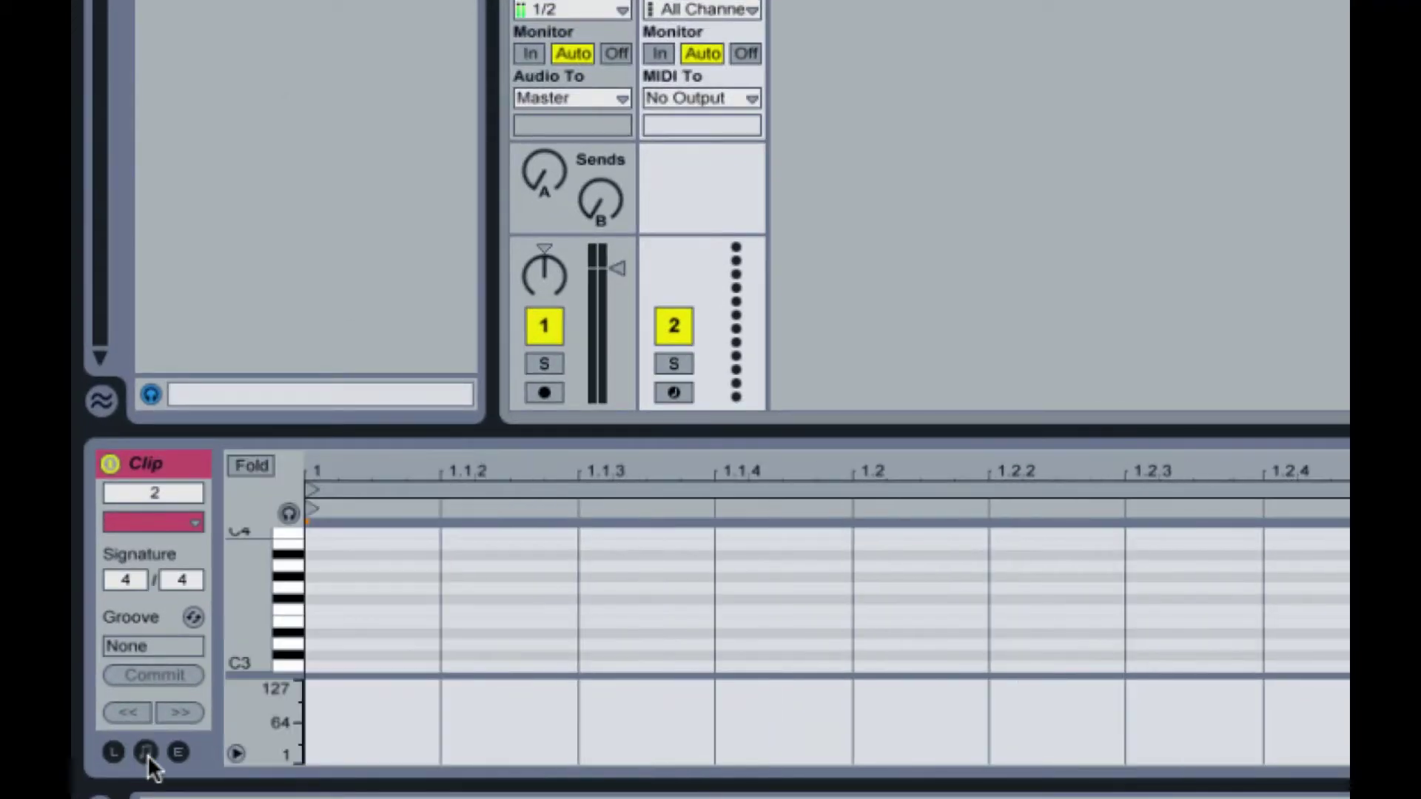
{"action": "left_click", "coordinate": [147, 754]}
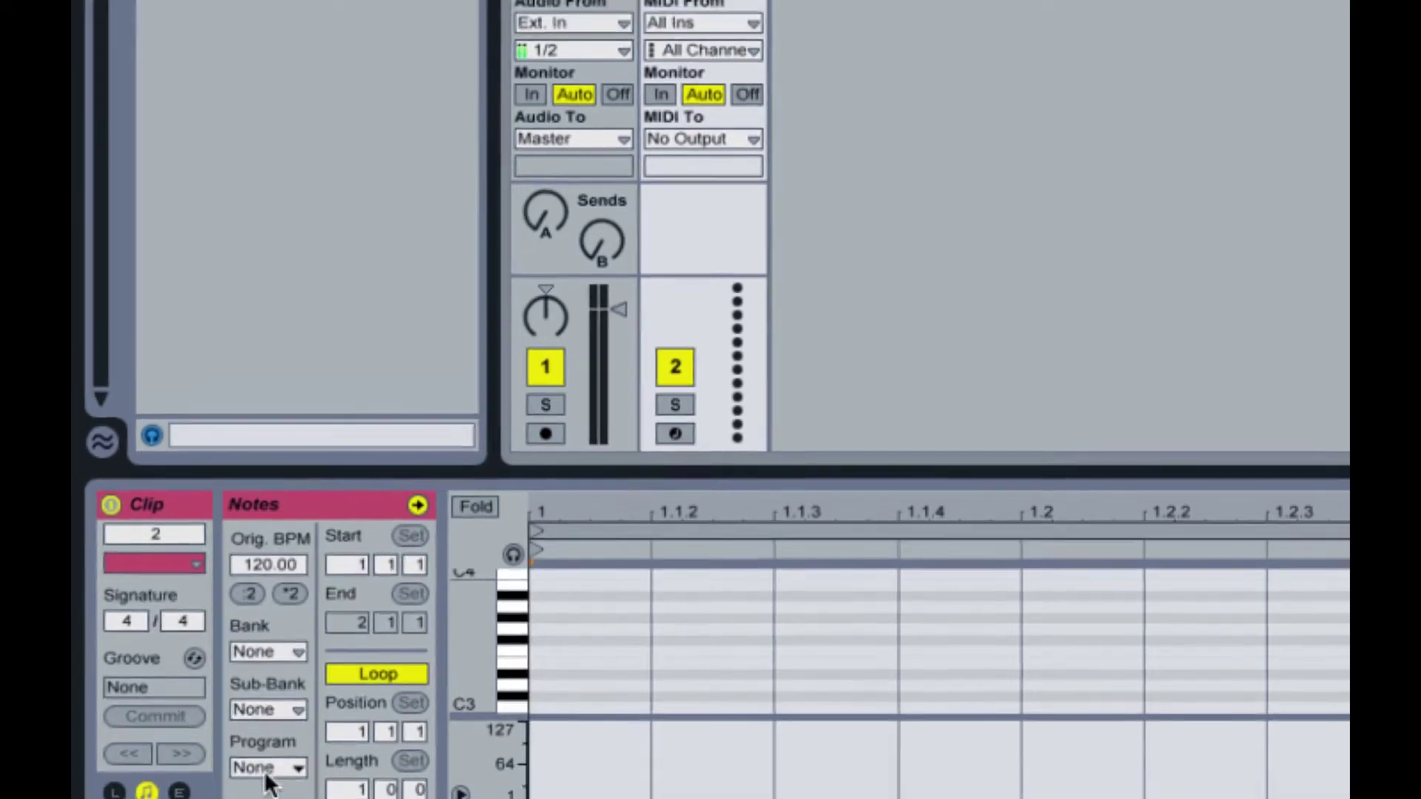
{"action": "left_click", "coordinate": [263, 726]}
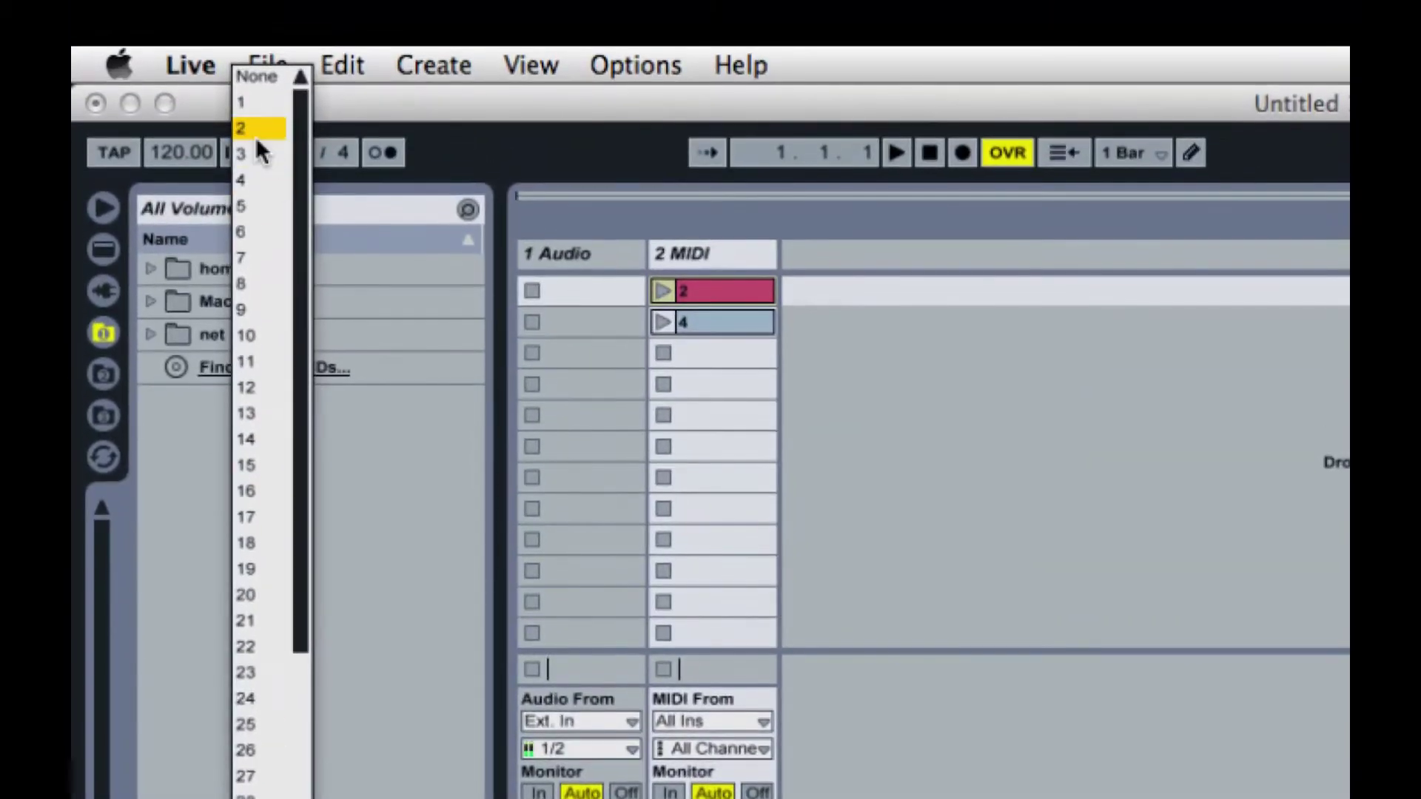
{"action": "left_click", "coordinate": [255, 133]}
Select clip 4 and set its program change to 4.
{"action": "left_click", "coordinate": [740, 321]}
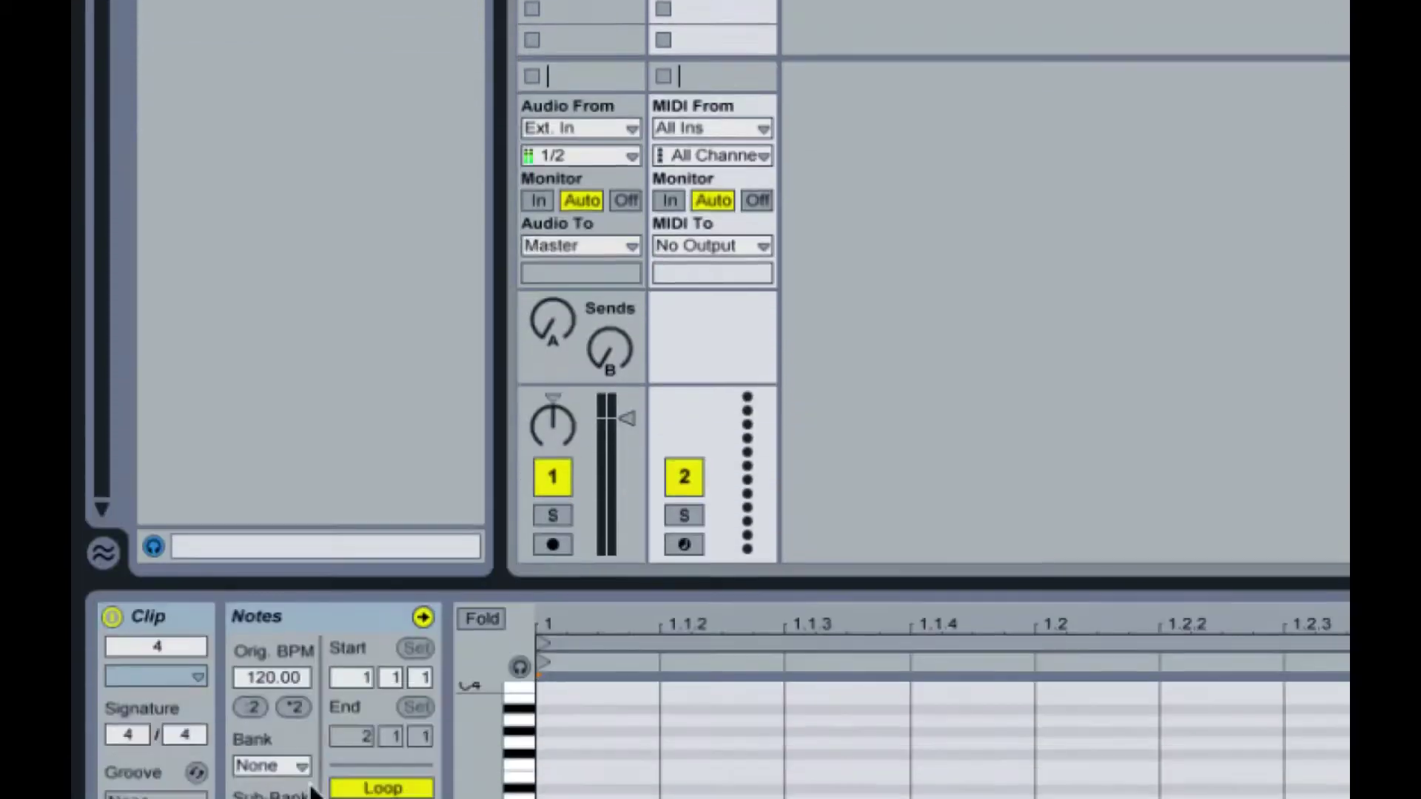
{"action": "left_click", "coordinate": [271, 798]}
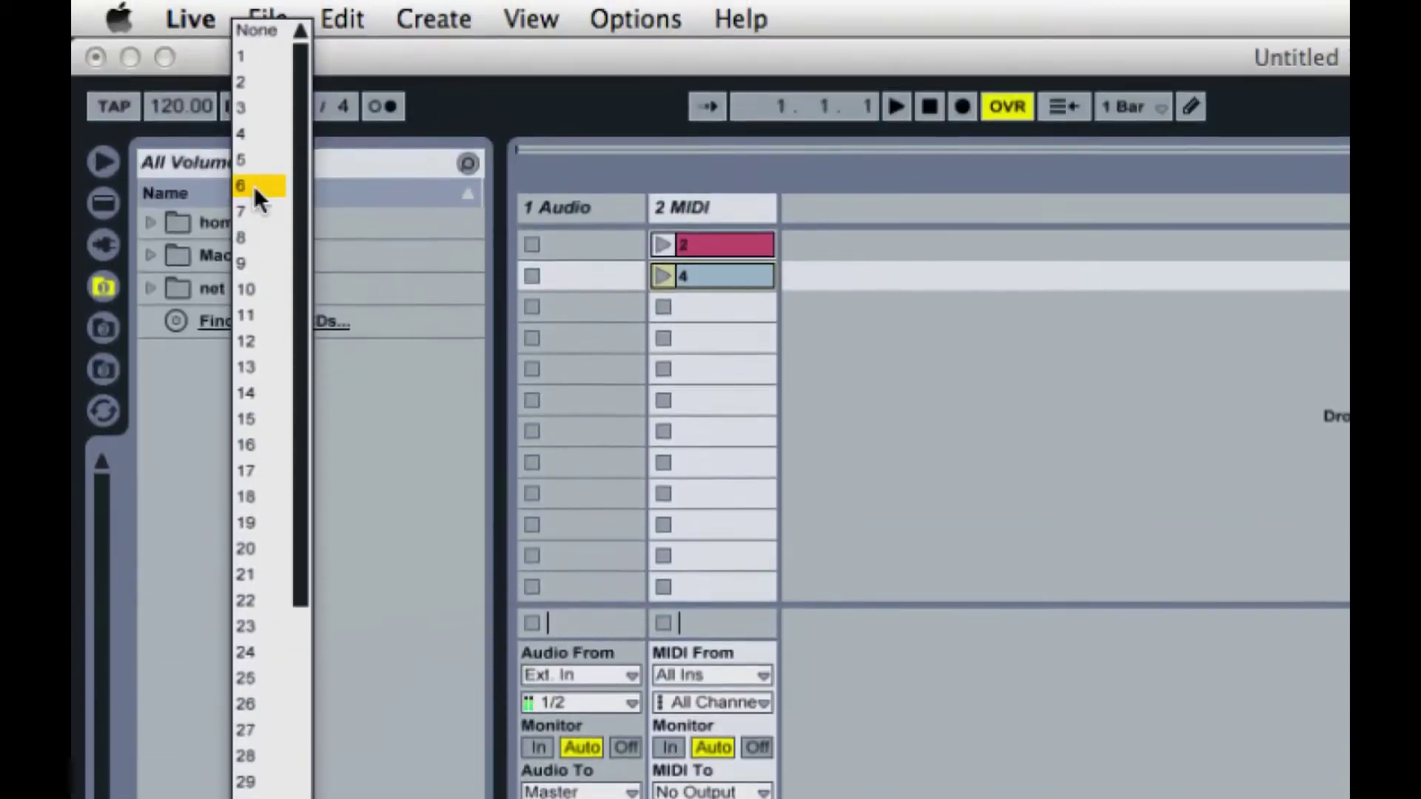
{"action": "left_click", "coordinate": [260, 133]}
In Chrome, highlight the Base wiki's program-value-to-bank list, then return to Live.
{"action": "key", "text": "super+Tab"}
{"action": "key", "text": "super+Tab"}
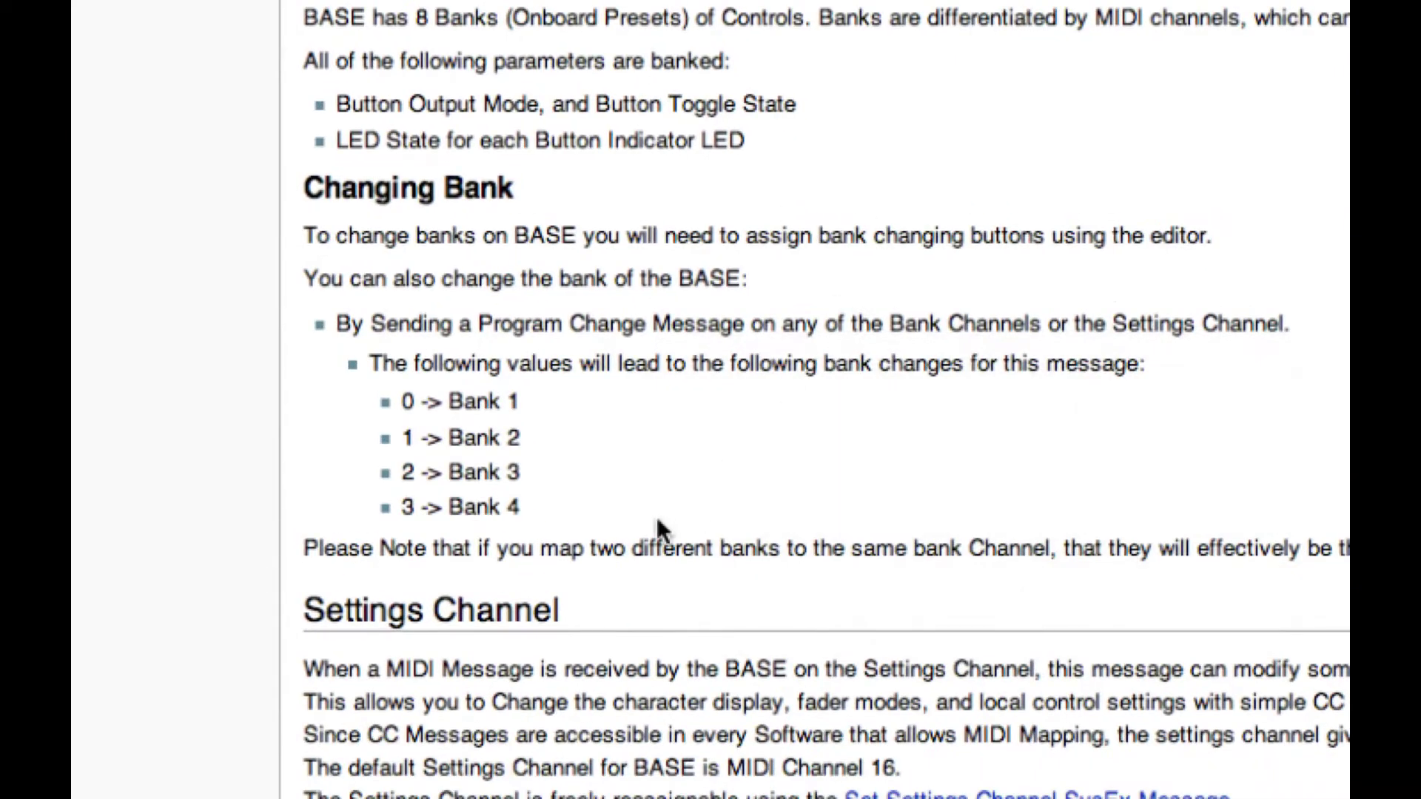
{"action": "left_click_drag", "start_coordinate": [657, 527], "coordinate": [253, 344]}
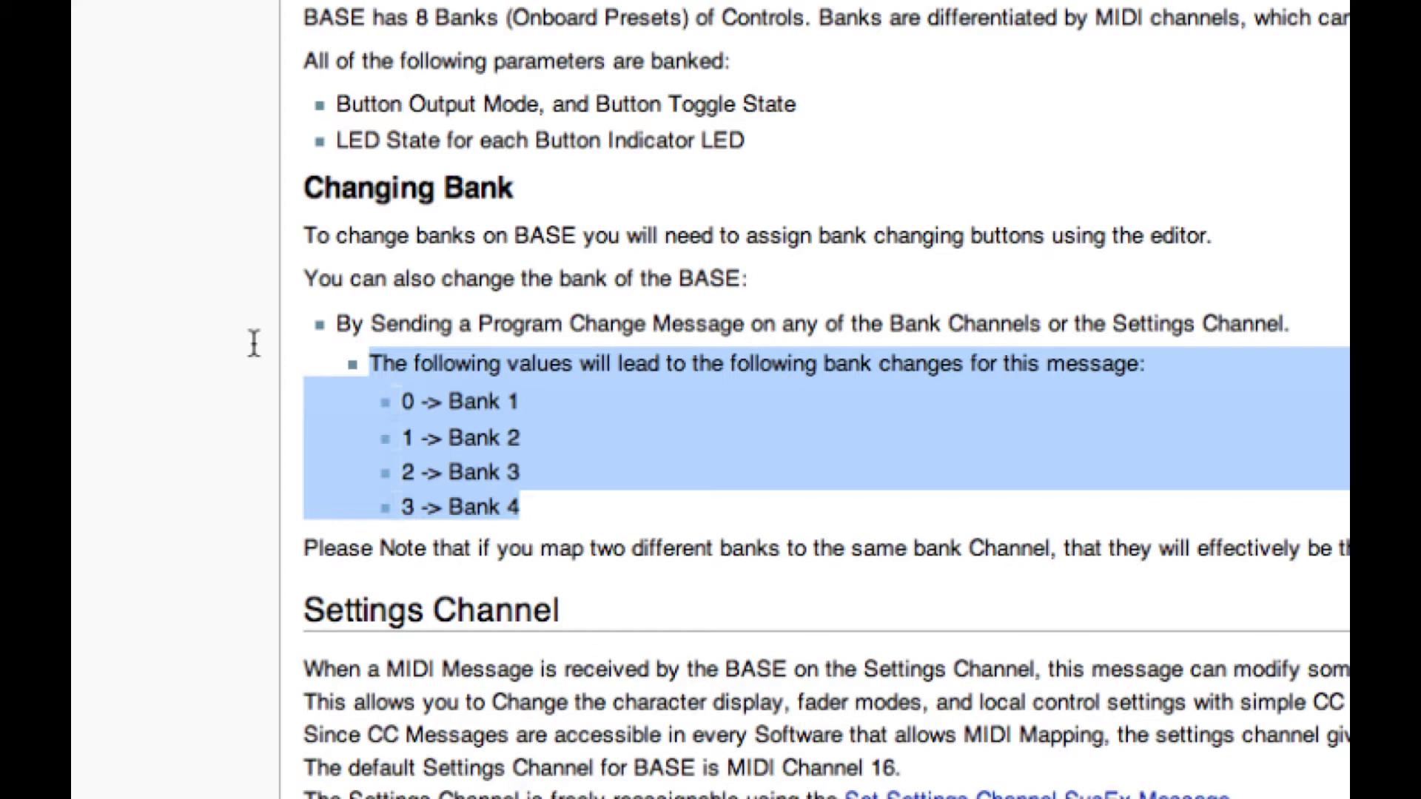
{"action": "key", "text": "super+Tab"}
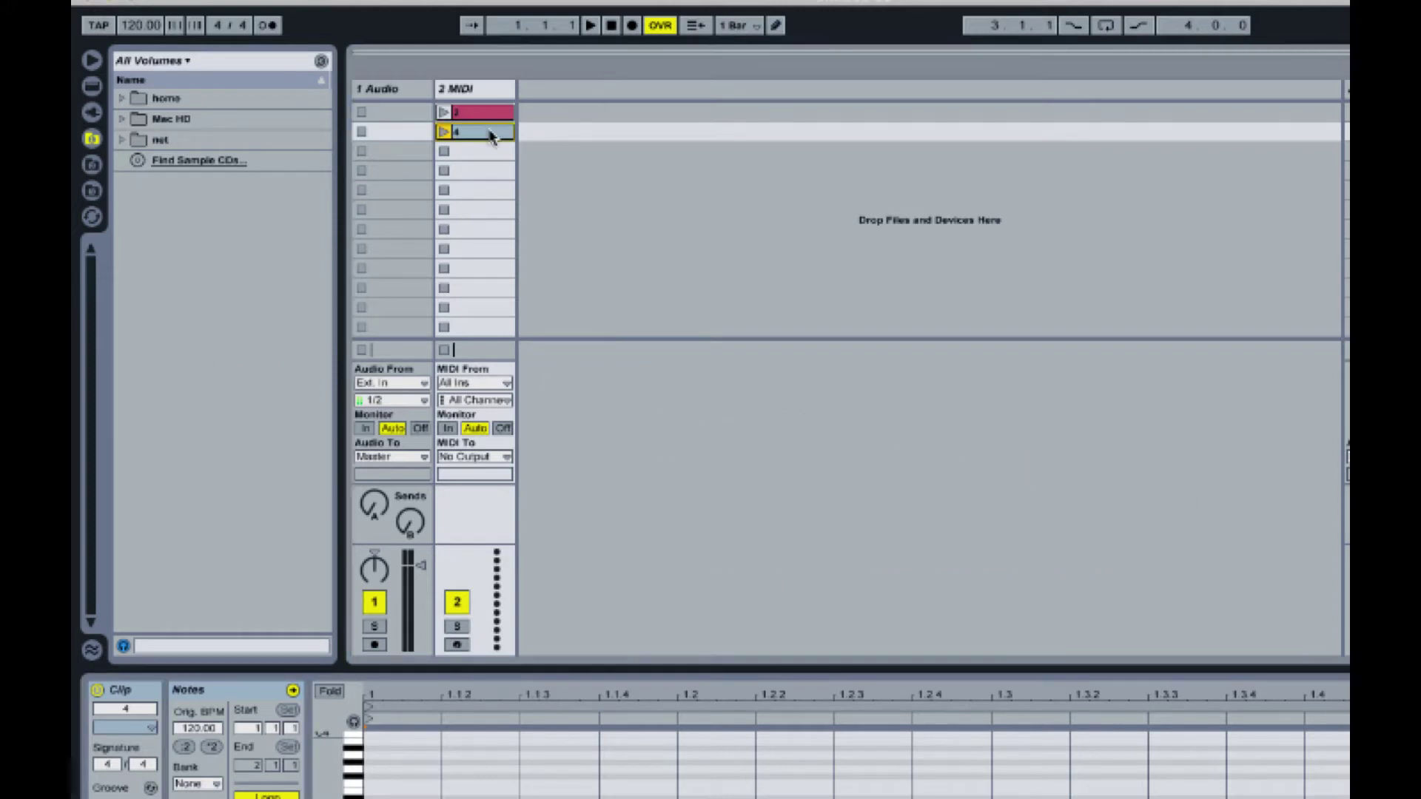
Show the I/O section and route 2 MIDI's output to Base8 (B8 Controls) on Ch. 16.
{"action": "left_click", "coordinate": [478, 152]}
{"action": "left_click", "coordinate": [480, 132]}
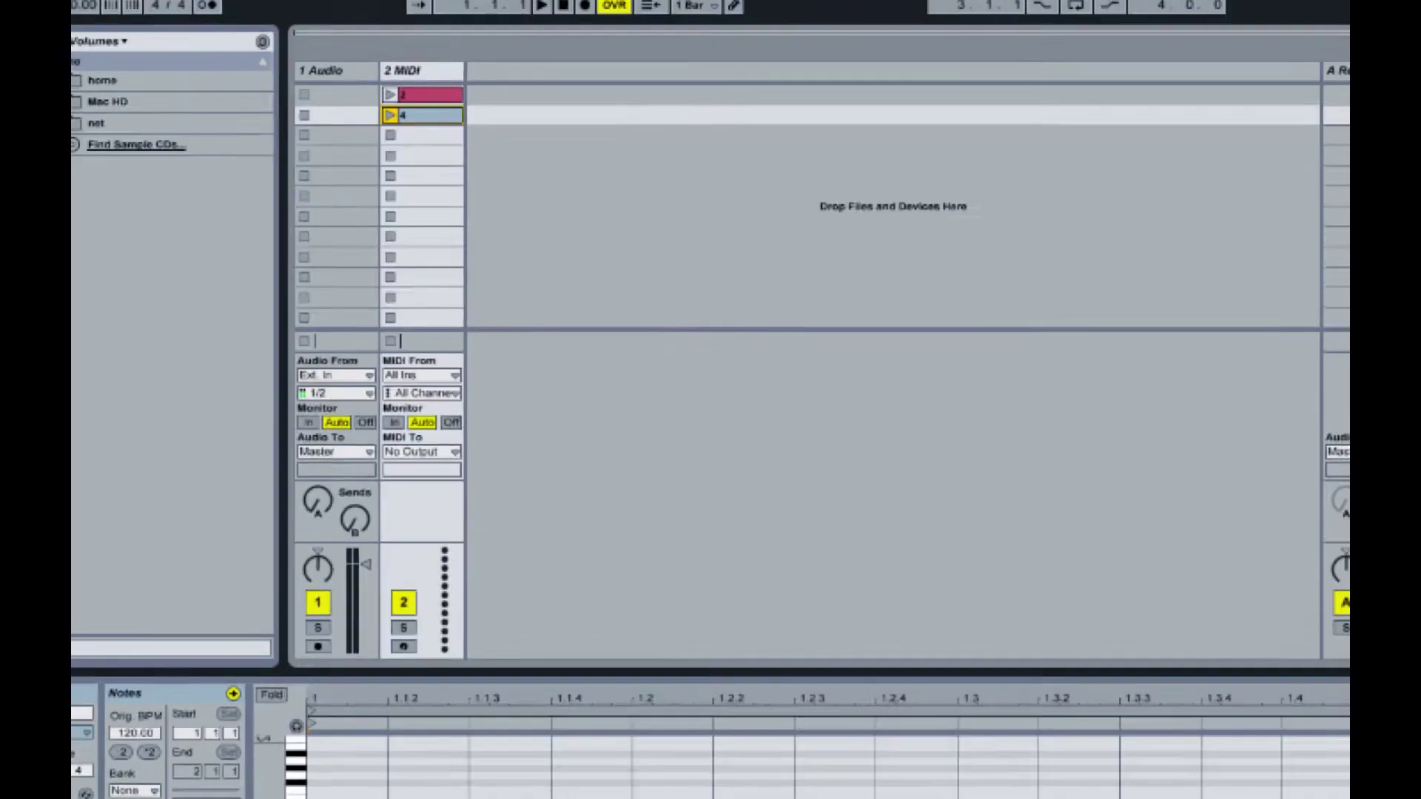
{"action": "left_click", "coordinate": [1319, 504]}
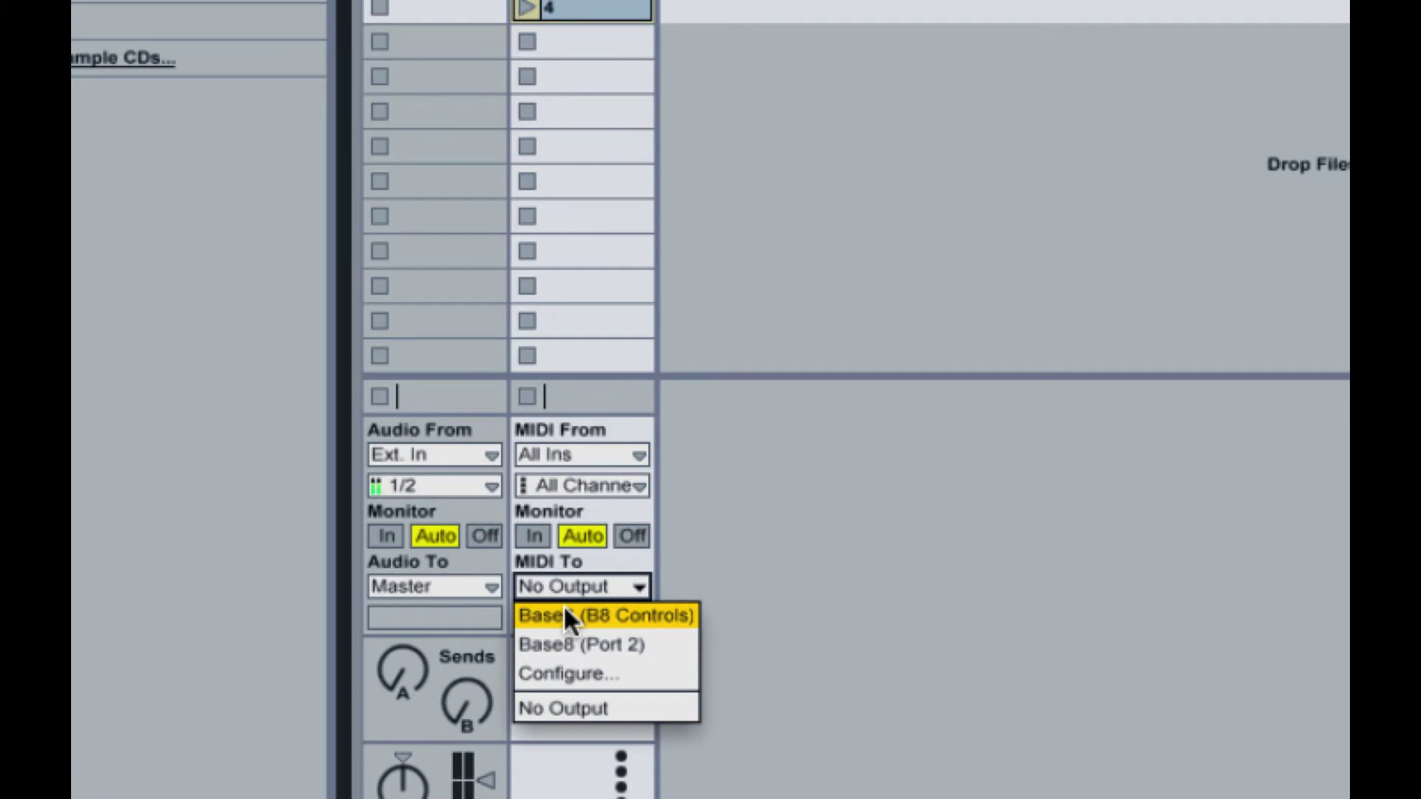
{"action": "left_click", "coordinate": [658, 619]}
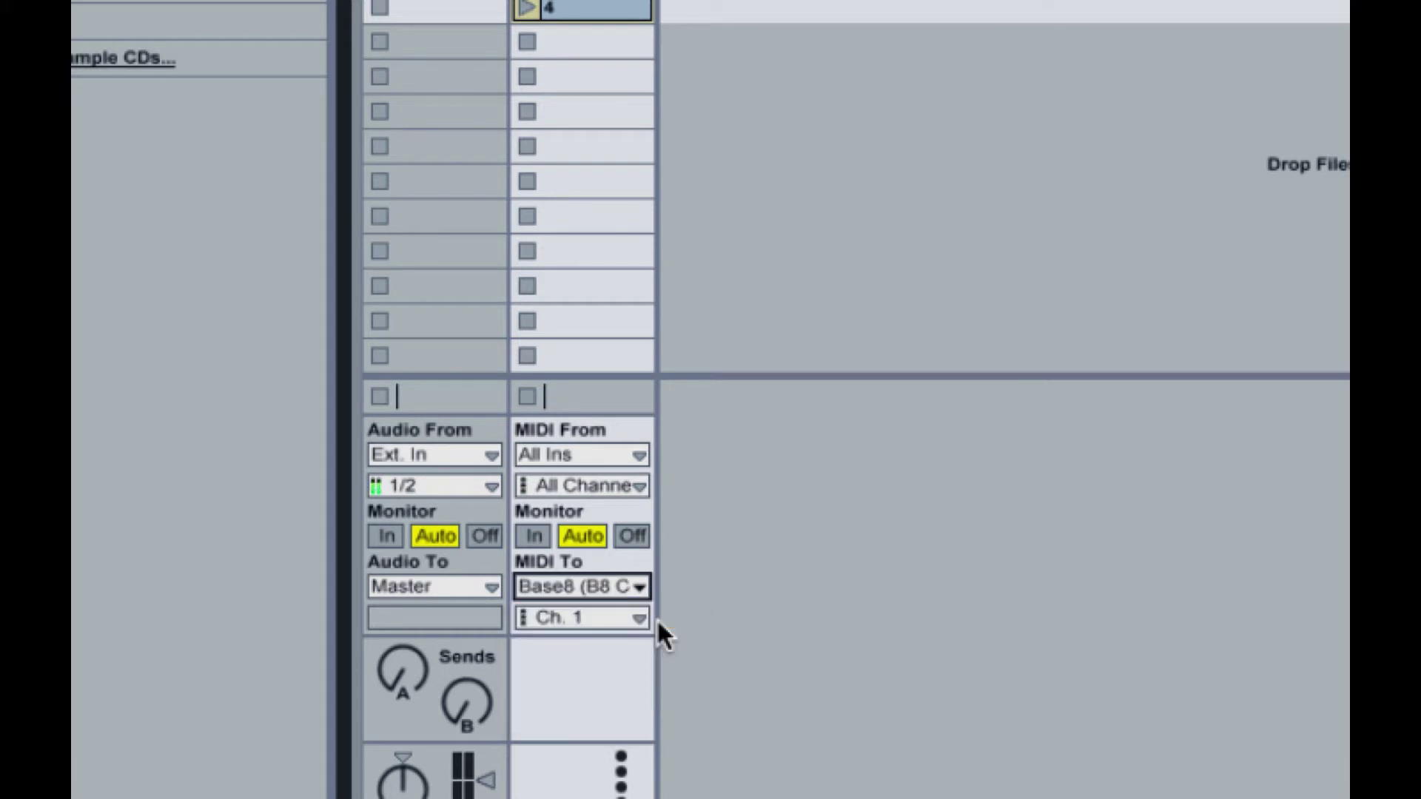
{"action": "left_click", "coordinate": [626, 619]}
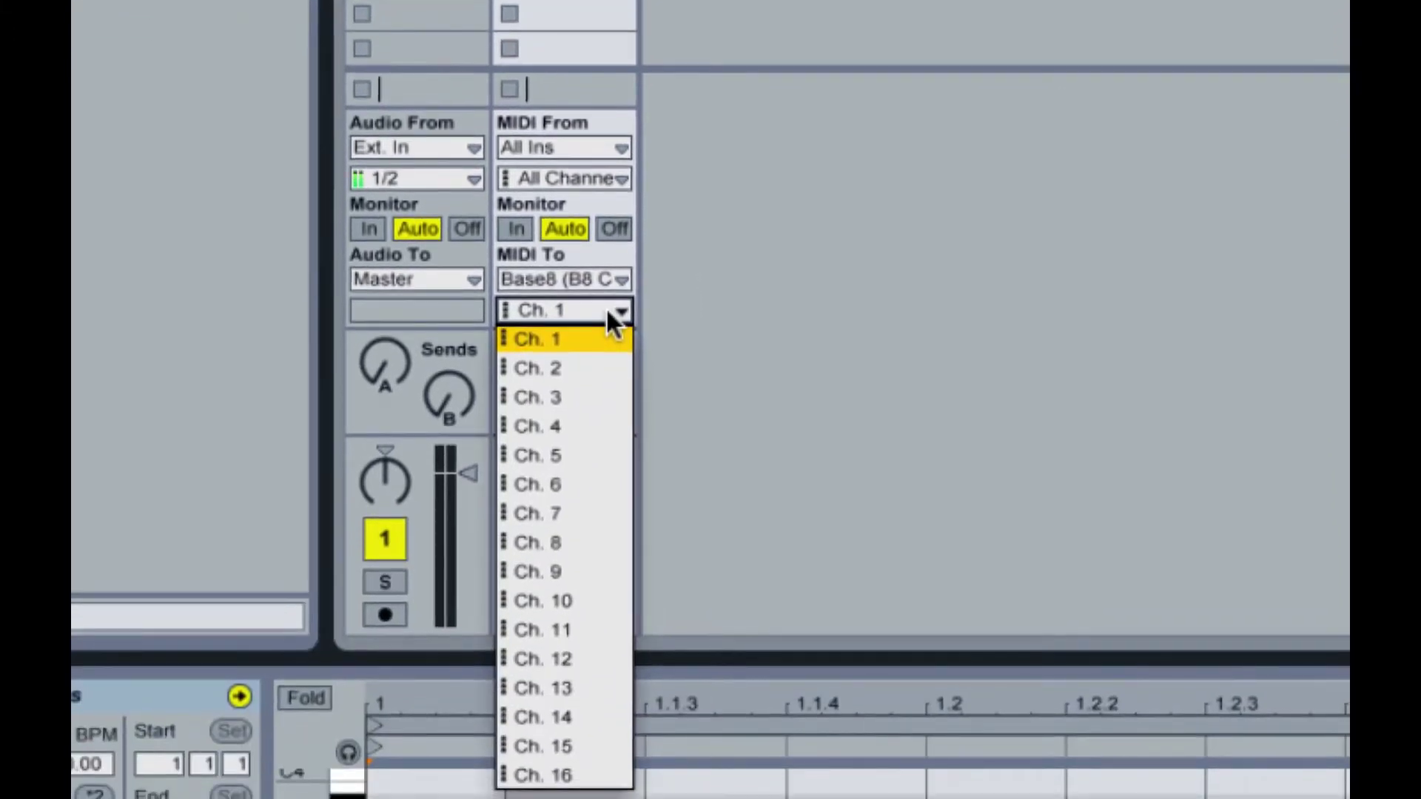
{"action": "left_click", "coordinate": [555, 762]}
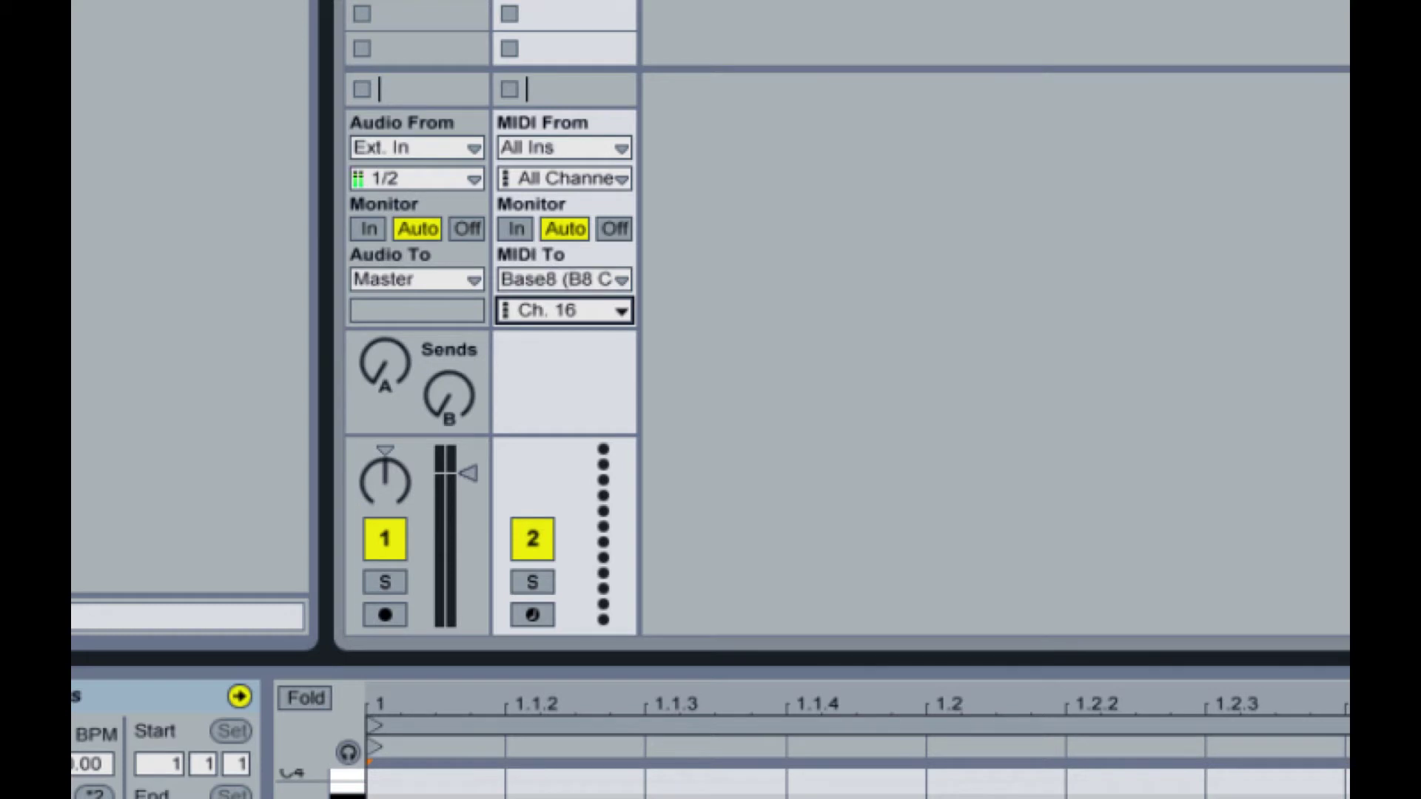
Add two new MIDI tracks and rename them ch2 and ch4.
{"action": "key", "text": "Escape"}
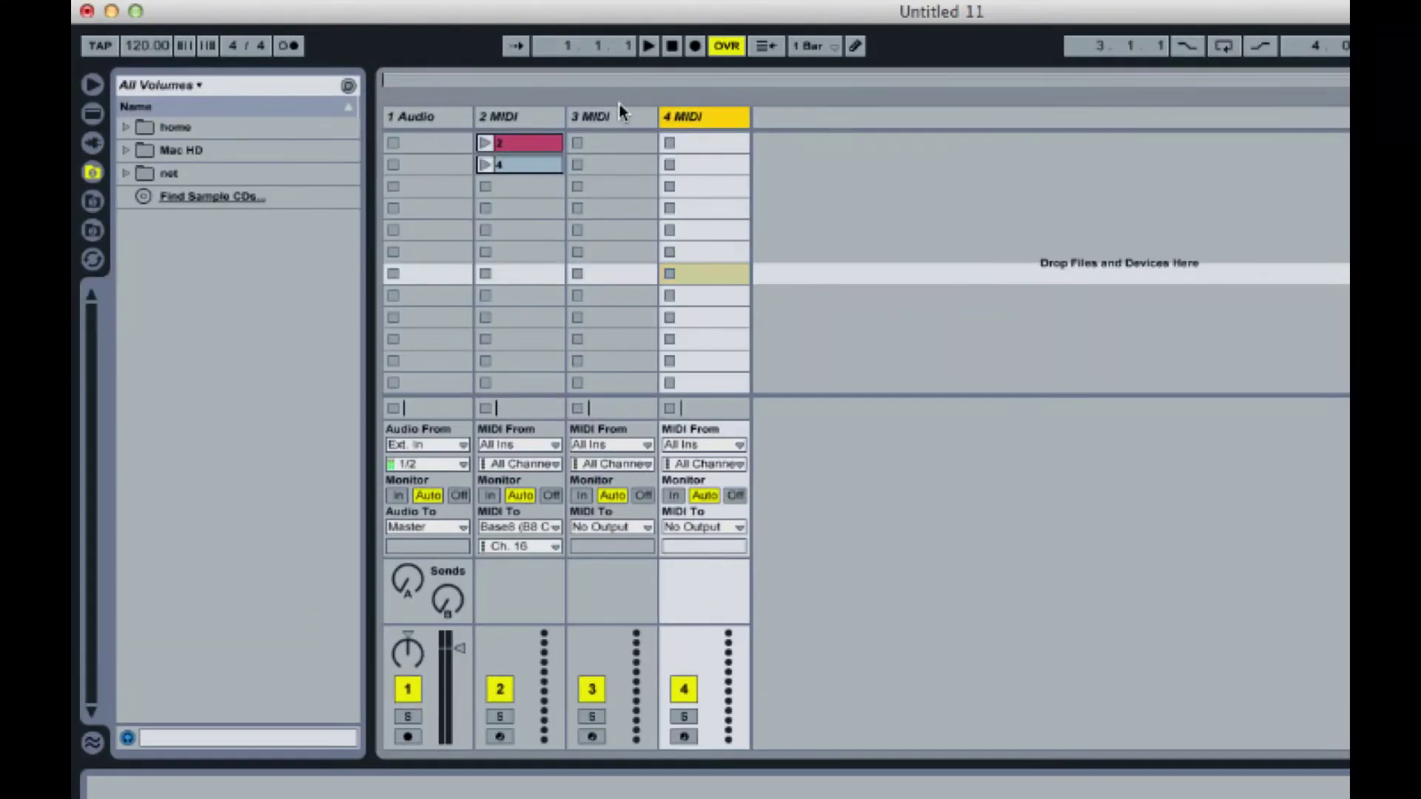
{"action": "left_click", "coordinate": [622, 115]}
{"action": "key", "text": "super+r"}
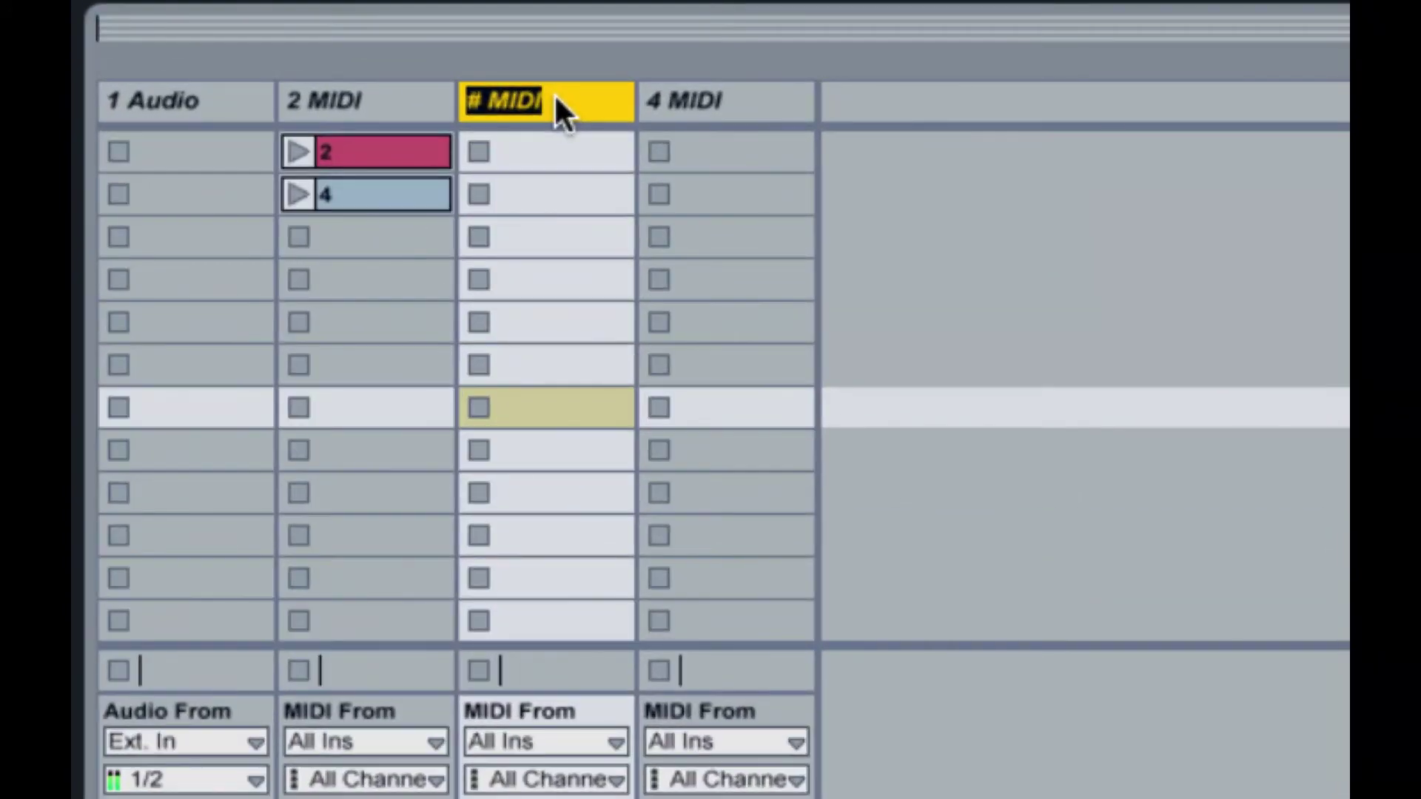
{"action": "type", "text": "ch2"}
{"action": "left_click", "coordinate": [664, 94]}
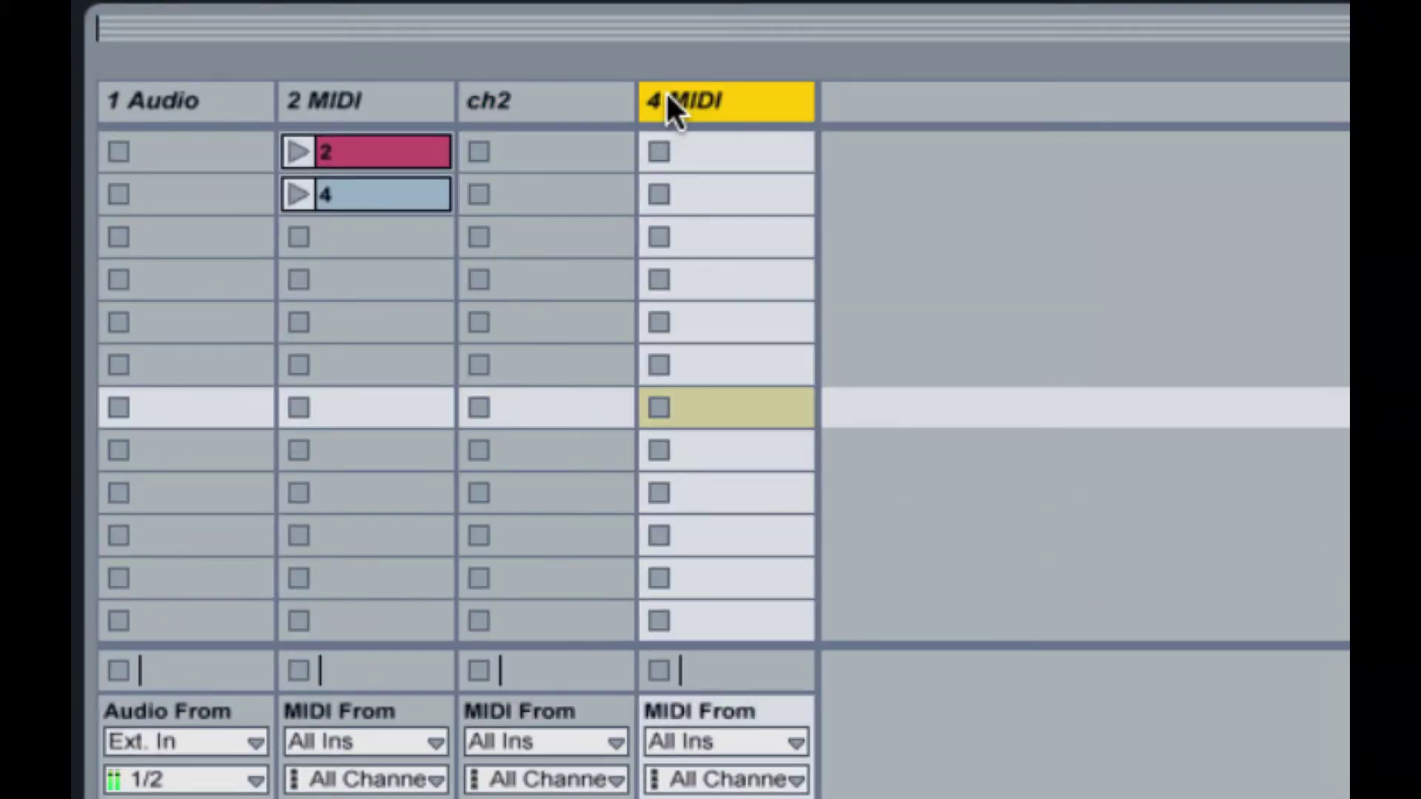
{"action": "key", "text": "super+r"}
{"action": "type", "text": "ch4"}
{"action": "key", "text": "Return"}
Set ch2 and ch4 to always monitor, taking input from Base8 (B8 Controls).
{"action": "left_click", "coordinate": [609, 704]}
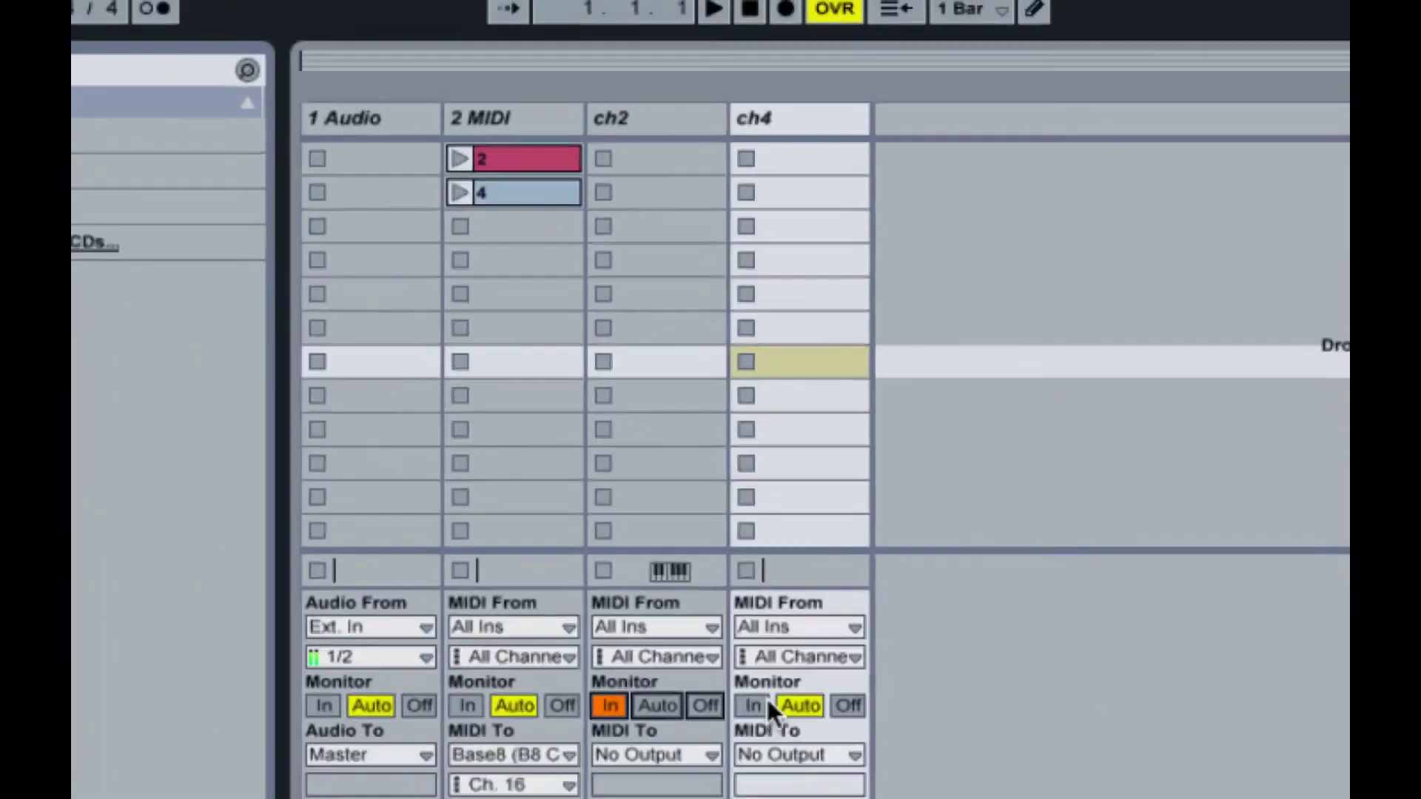
{"action": "left_click", "coordinate": [820, 601]}
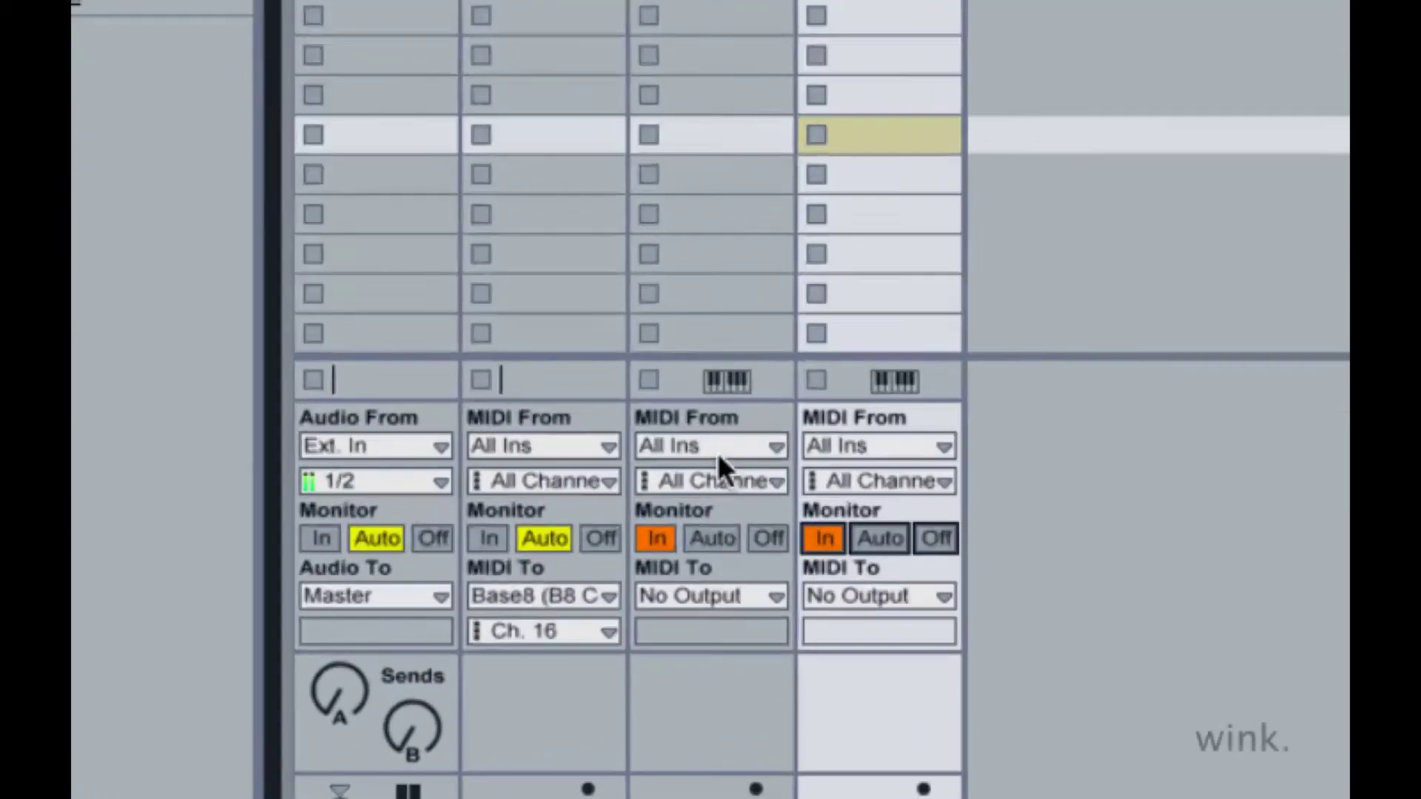
{"action": "left_click", "coordinate": [754, 537]}
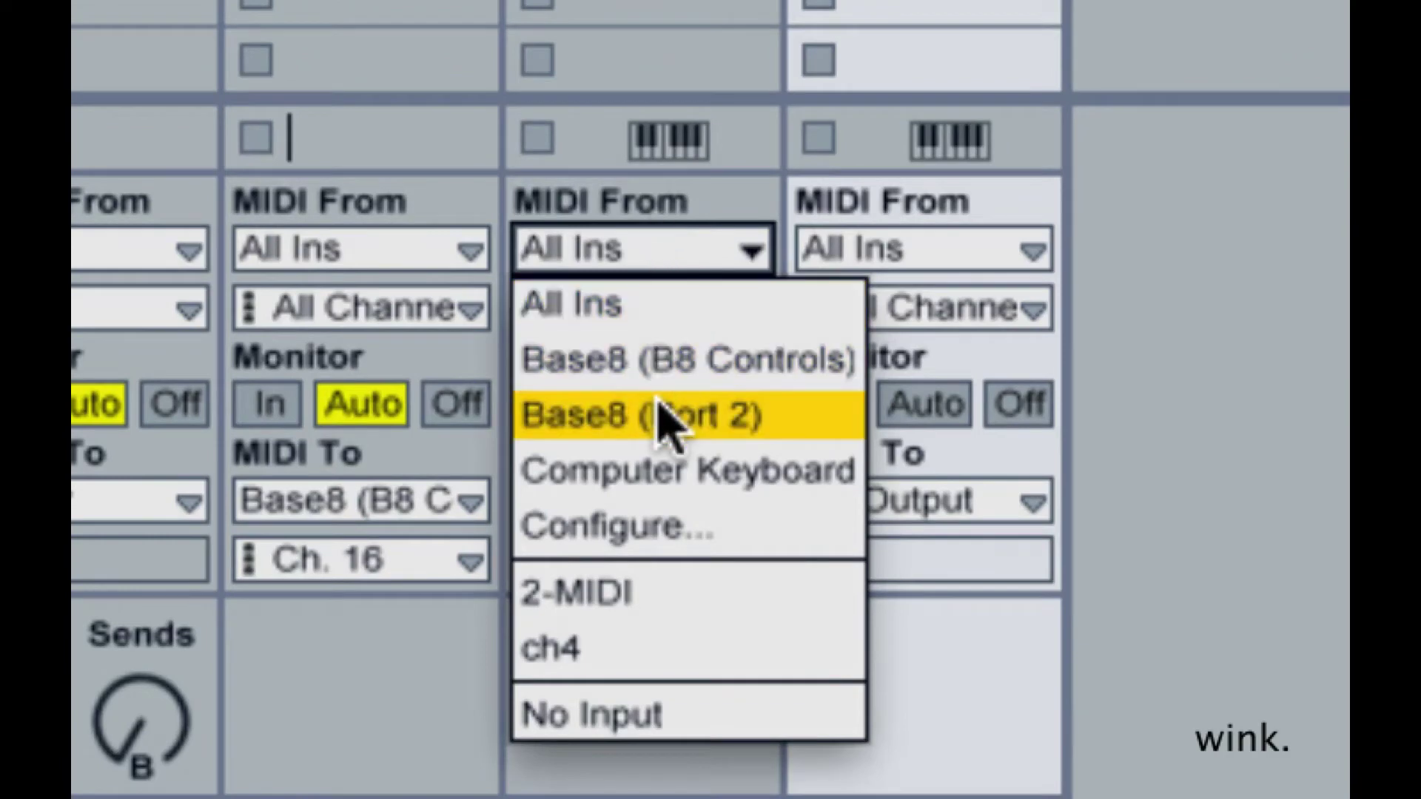
{"action": "left_click", "coordinate": [666, 367]}
{"action": "left_click", "coordinate": [851, 252]}
{"action": "left_click", "coordinate": [881, 356]}
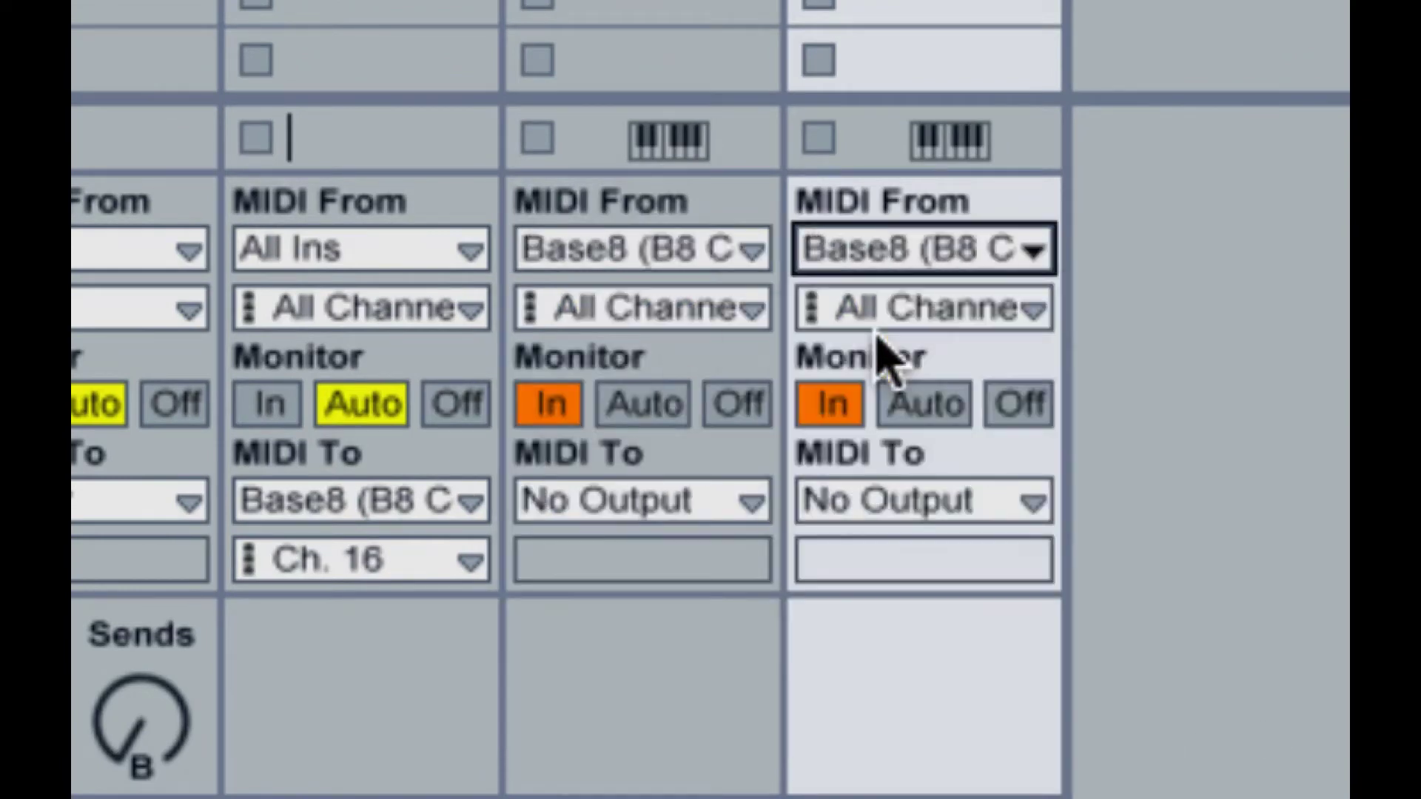
Set ch2's input channel to Ch. 2 and ch4's to Ch. 4.
{"action": "left_click", "coordinate": [714, 311]}
{"action": "left_click", "coordinate": [688, 475]}
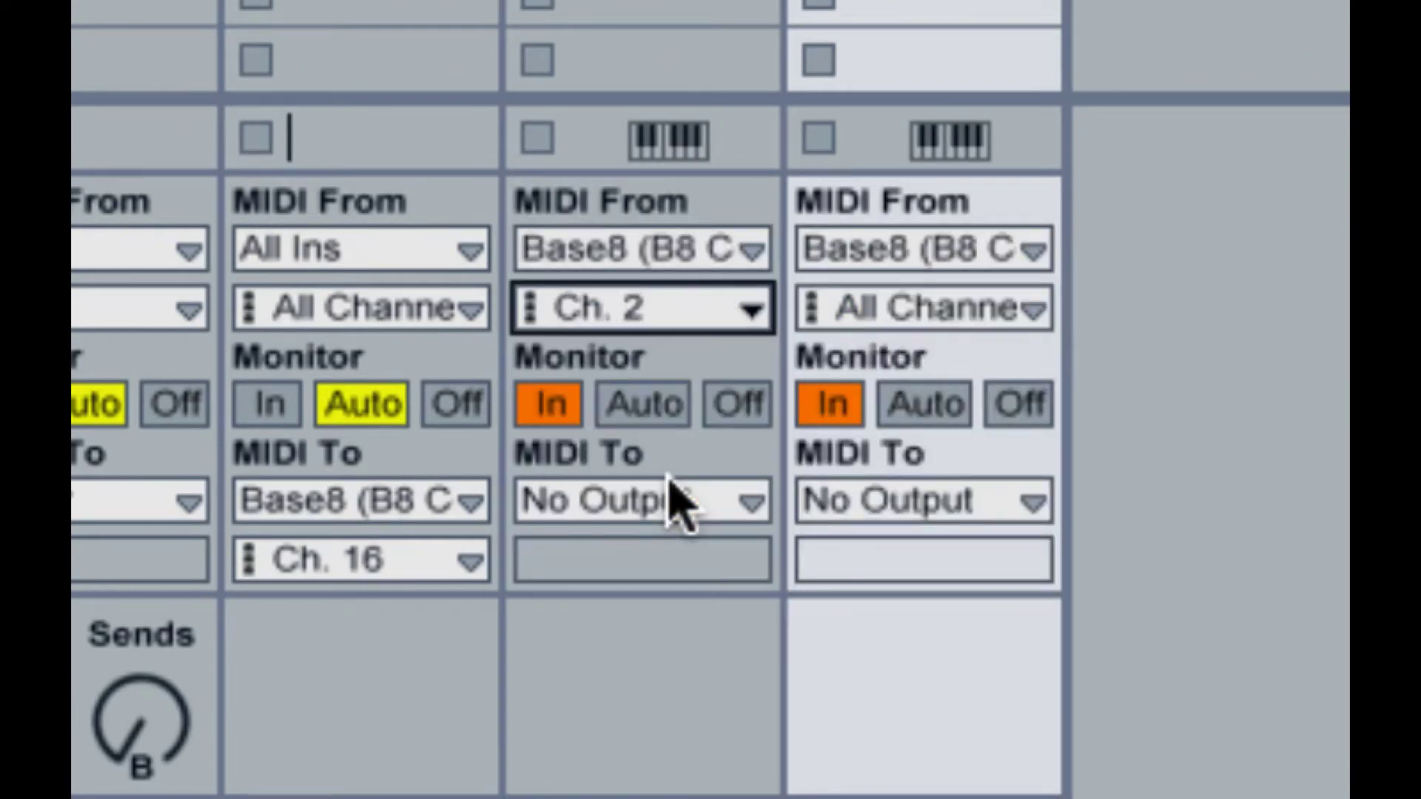
{"action": "left_click", "coordinate": [962, 309]}
{"action": "left_click", "coordinate": [976, 477]}
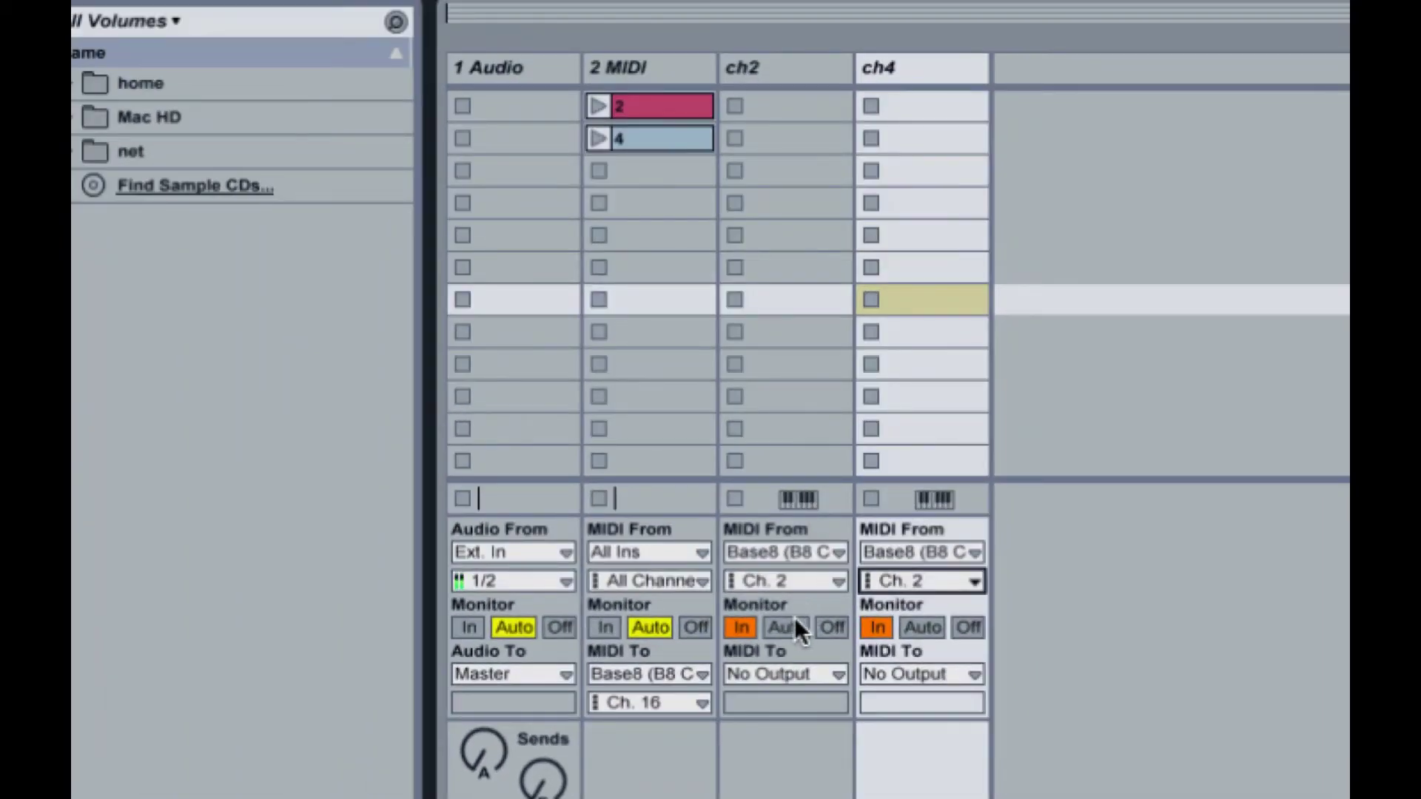
{"action": "left_click", "coordinate": [763, 69]}
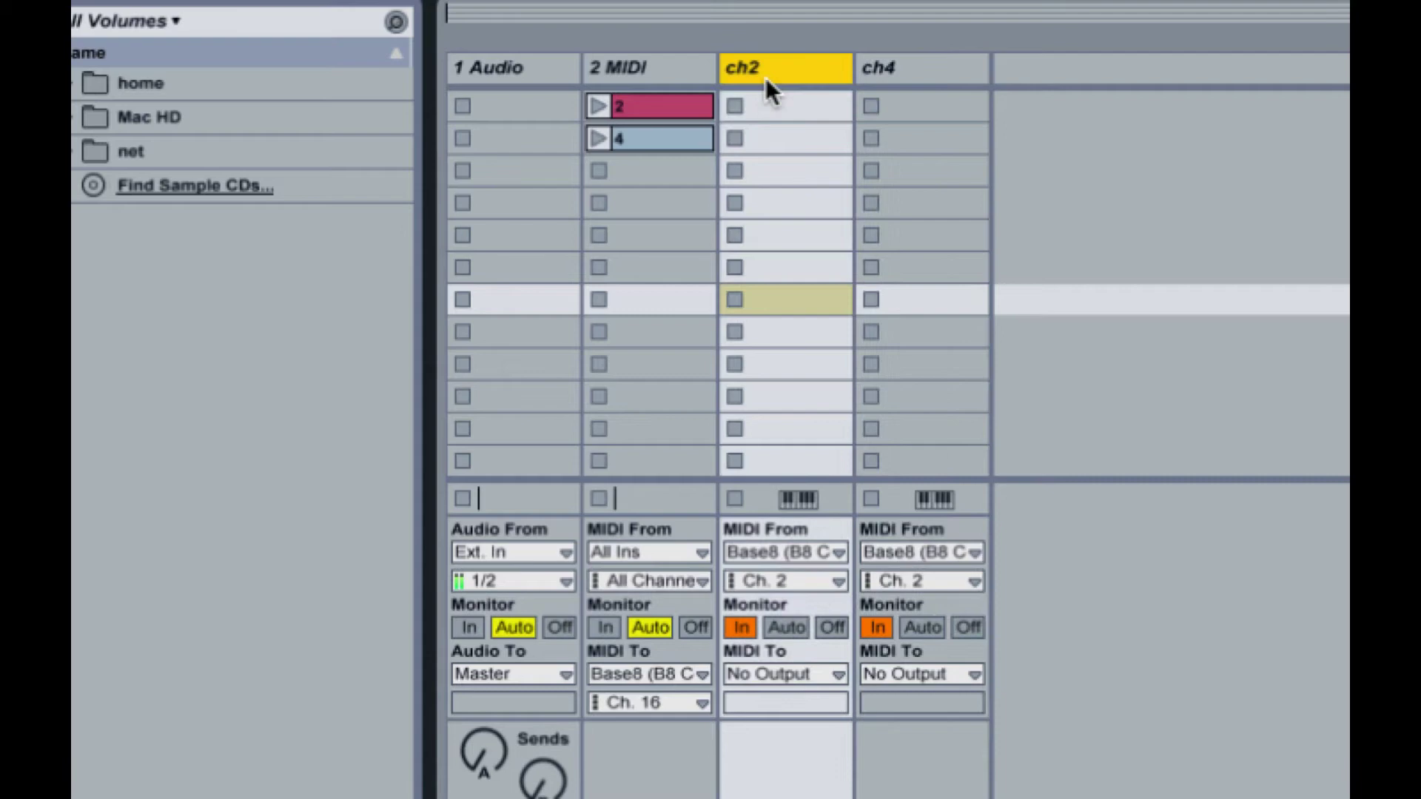
{"action": "left_click", "coordinate": [882, 68]}
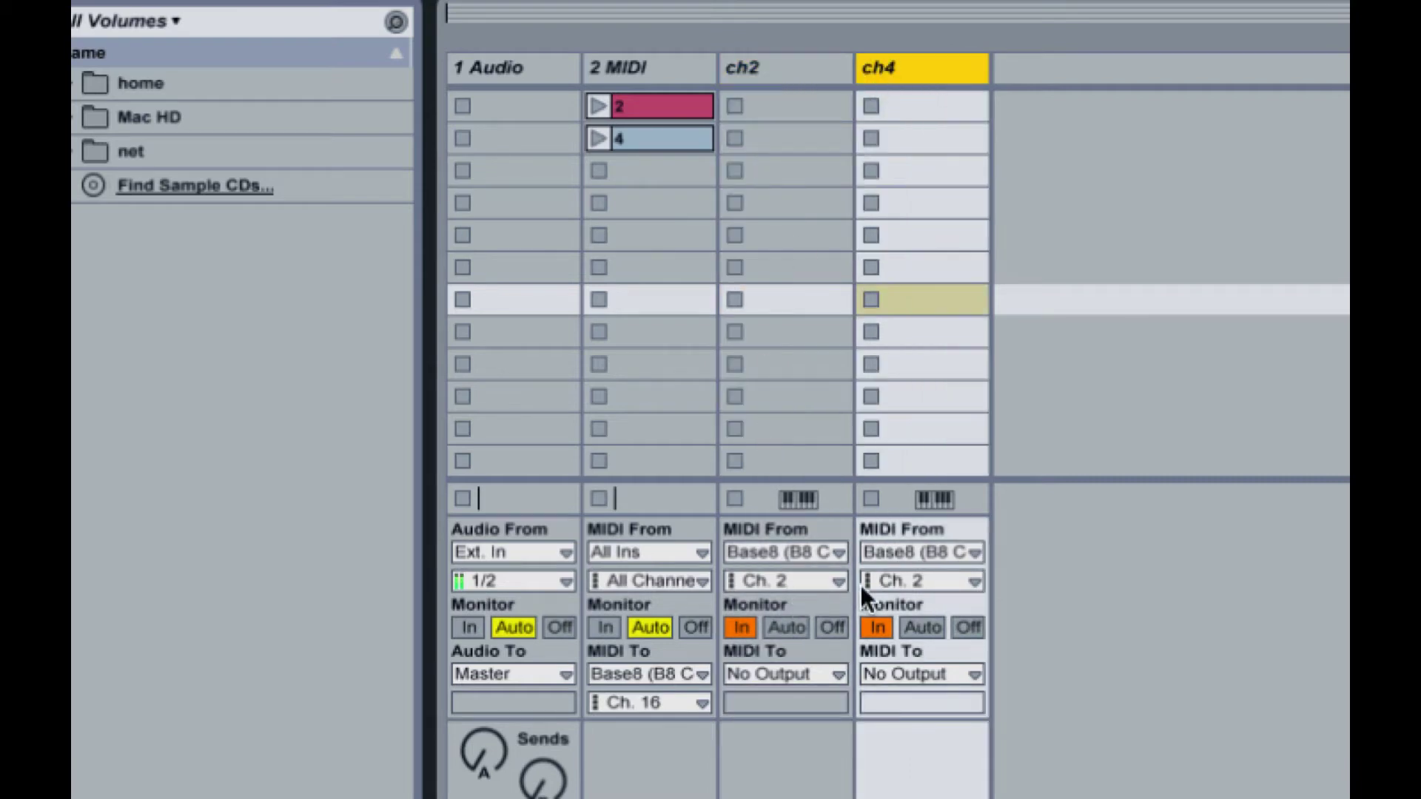
{"action": "left_click", "coordinate": [911, 581]}
{"action": "left_click", "coordinate": [914, 715]}
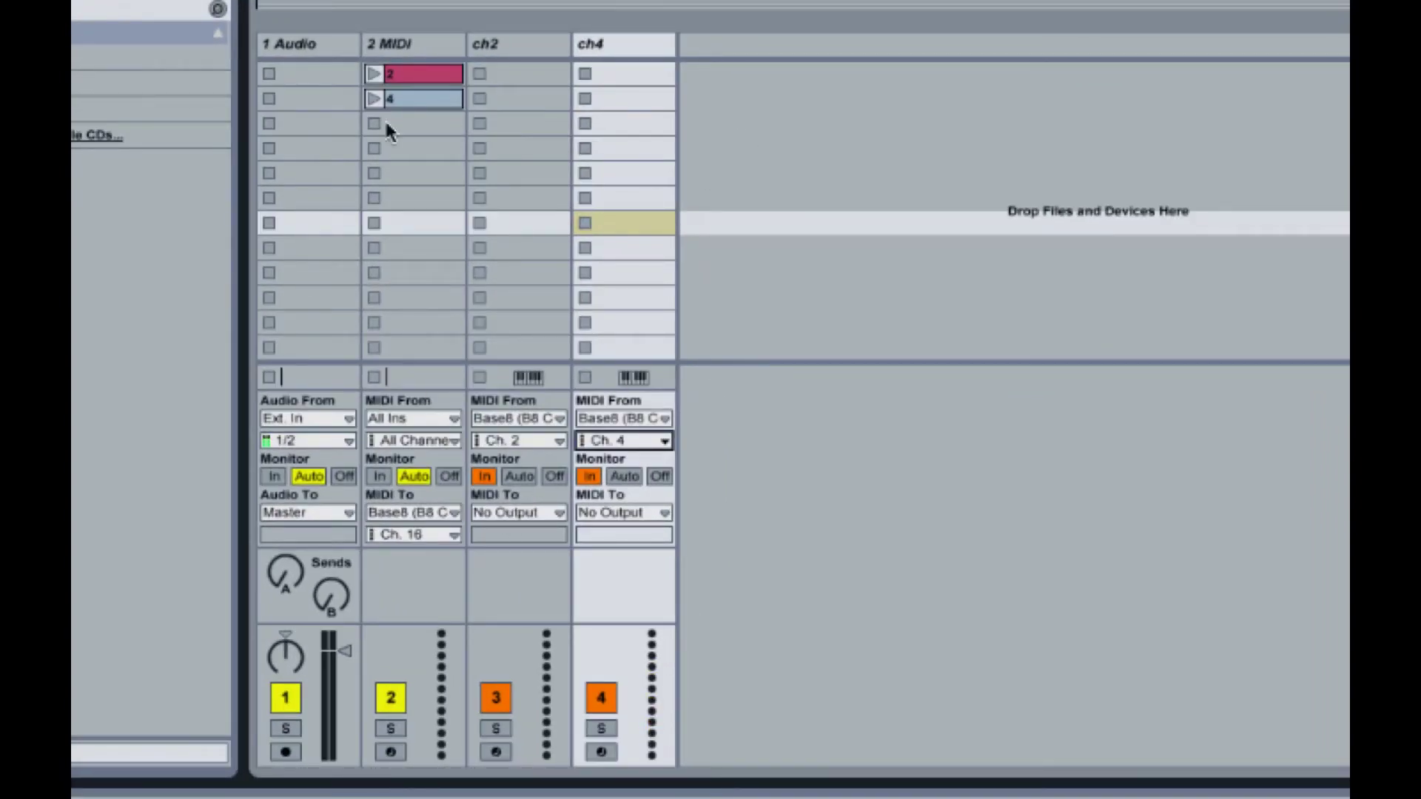
{"action": "left_click", "coordinate": [416, 178]}
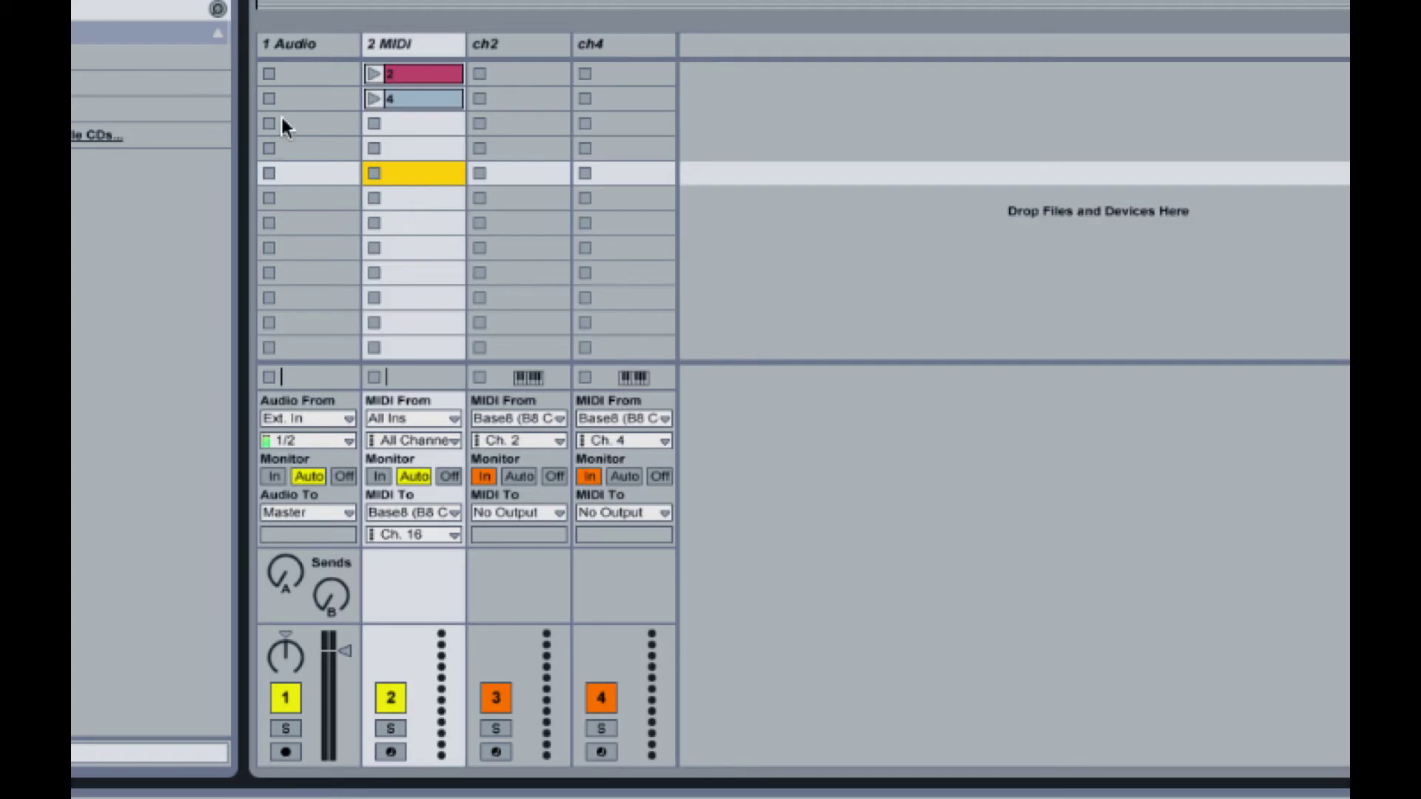
{"action": "left_click", "coordinate": [375, 76]}
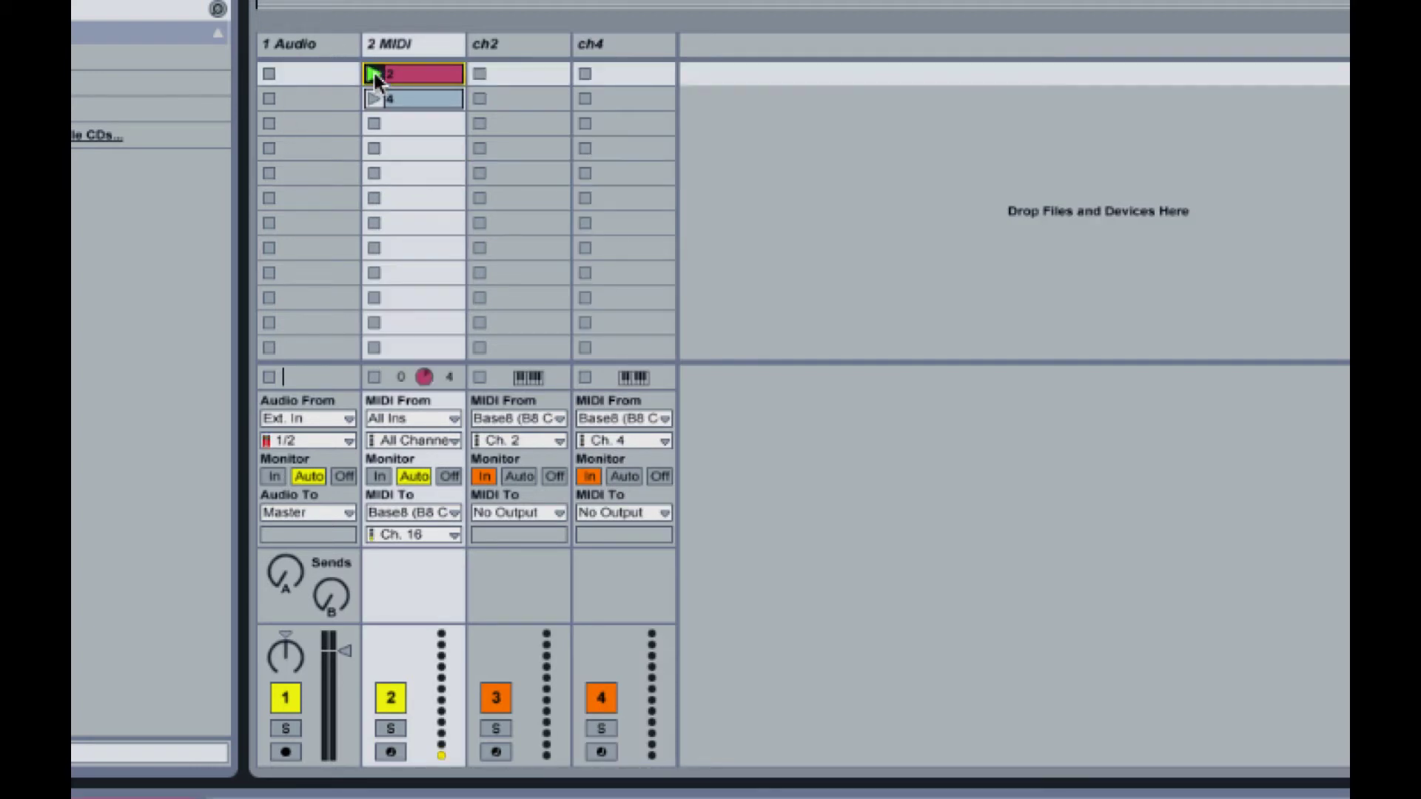
{"action": "left_click", "coordinate": [374, 379]}
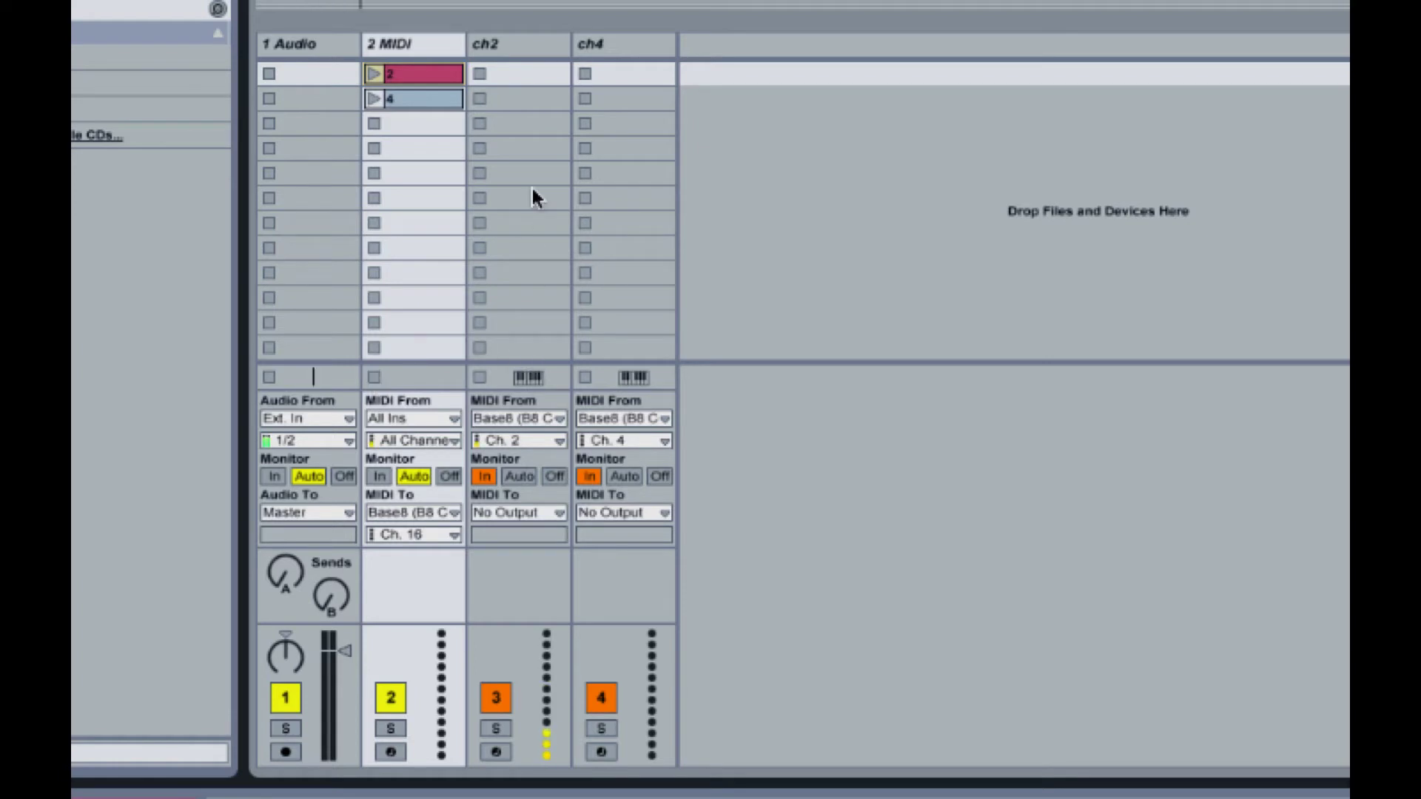
{"action": "left_click", "coordinate": [374, 98]}
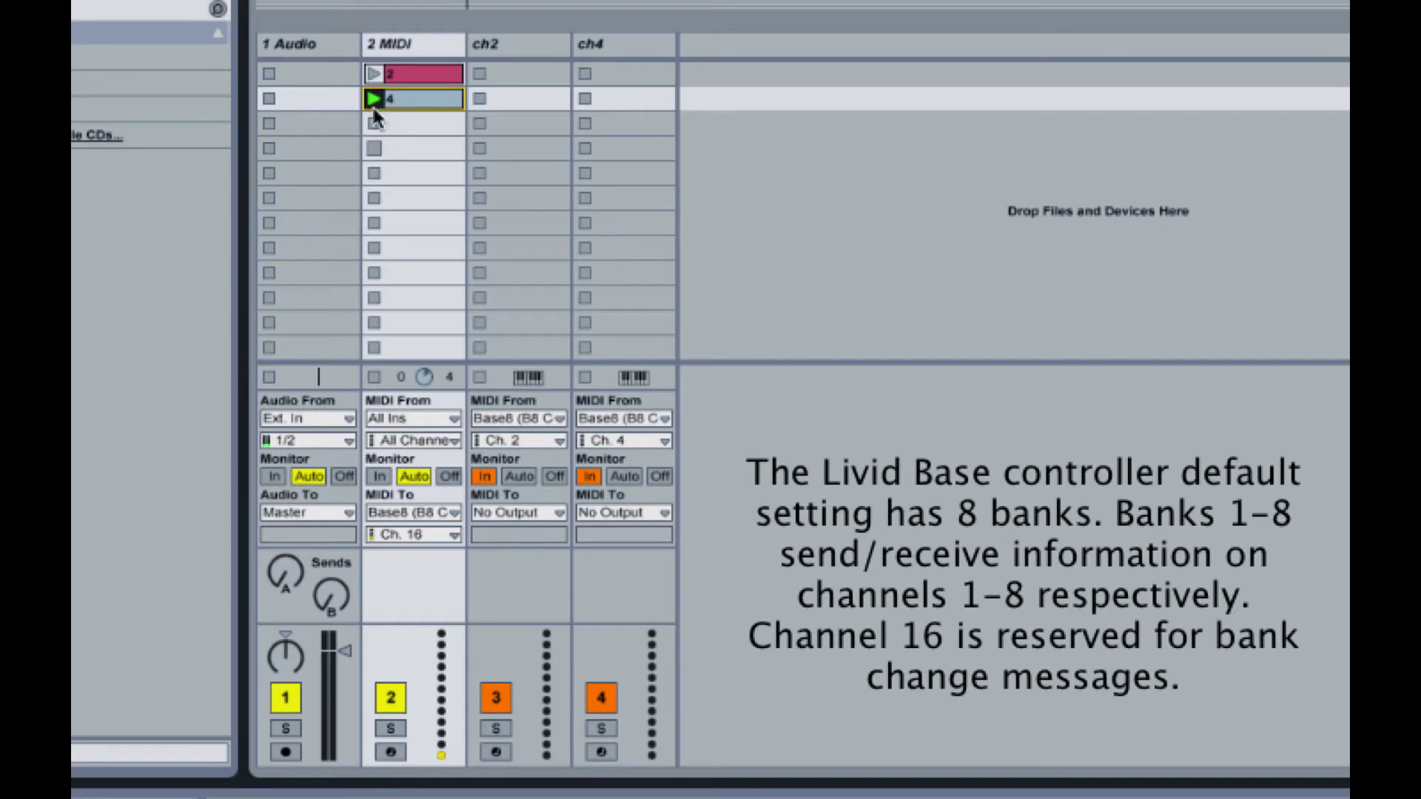
{"action": "left_click", "coordinate": [376, 123]}
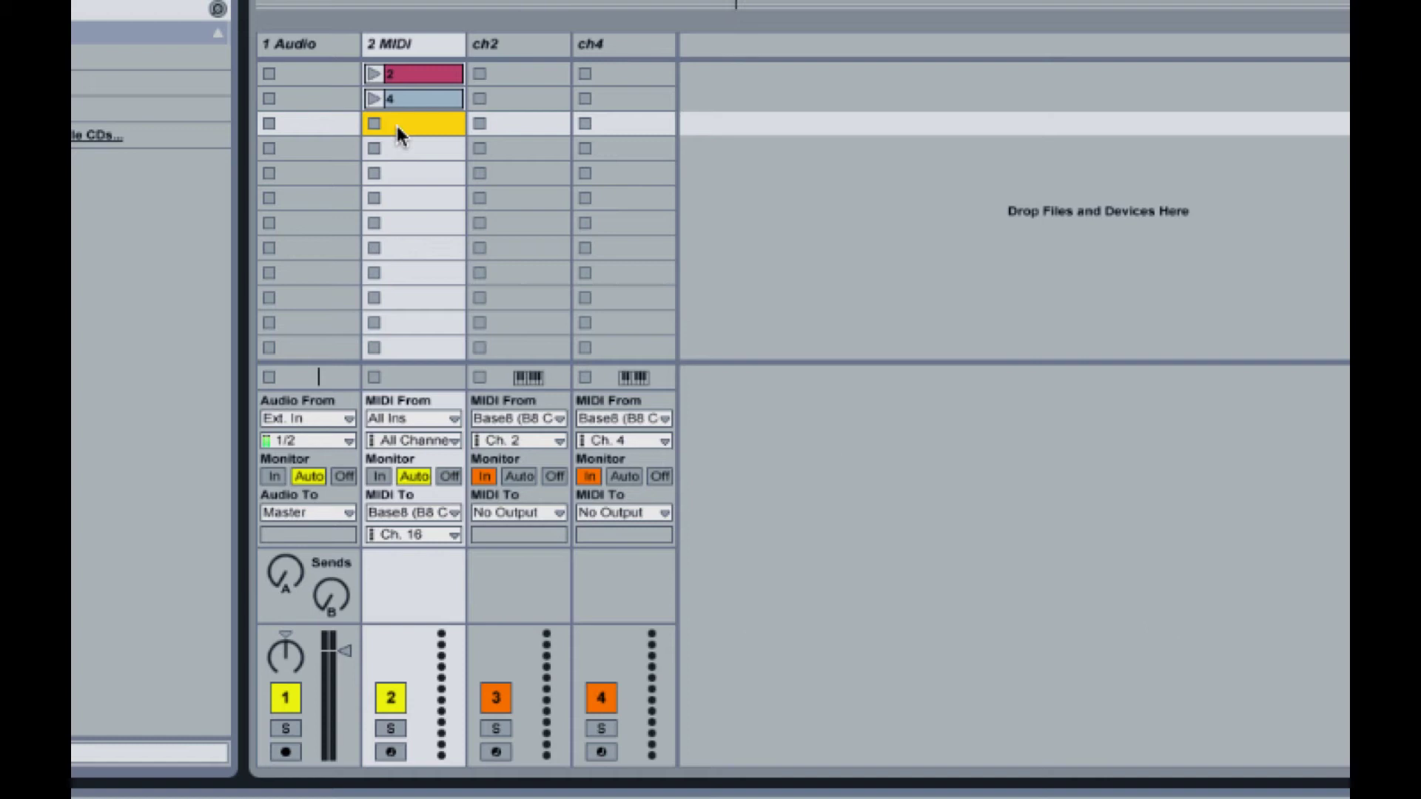
Set launch quantization to None for clips 2 and 4.
{"action": "left_click", "coordinate": [420, 97]}
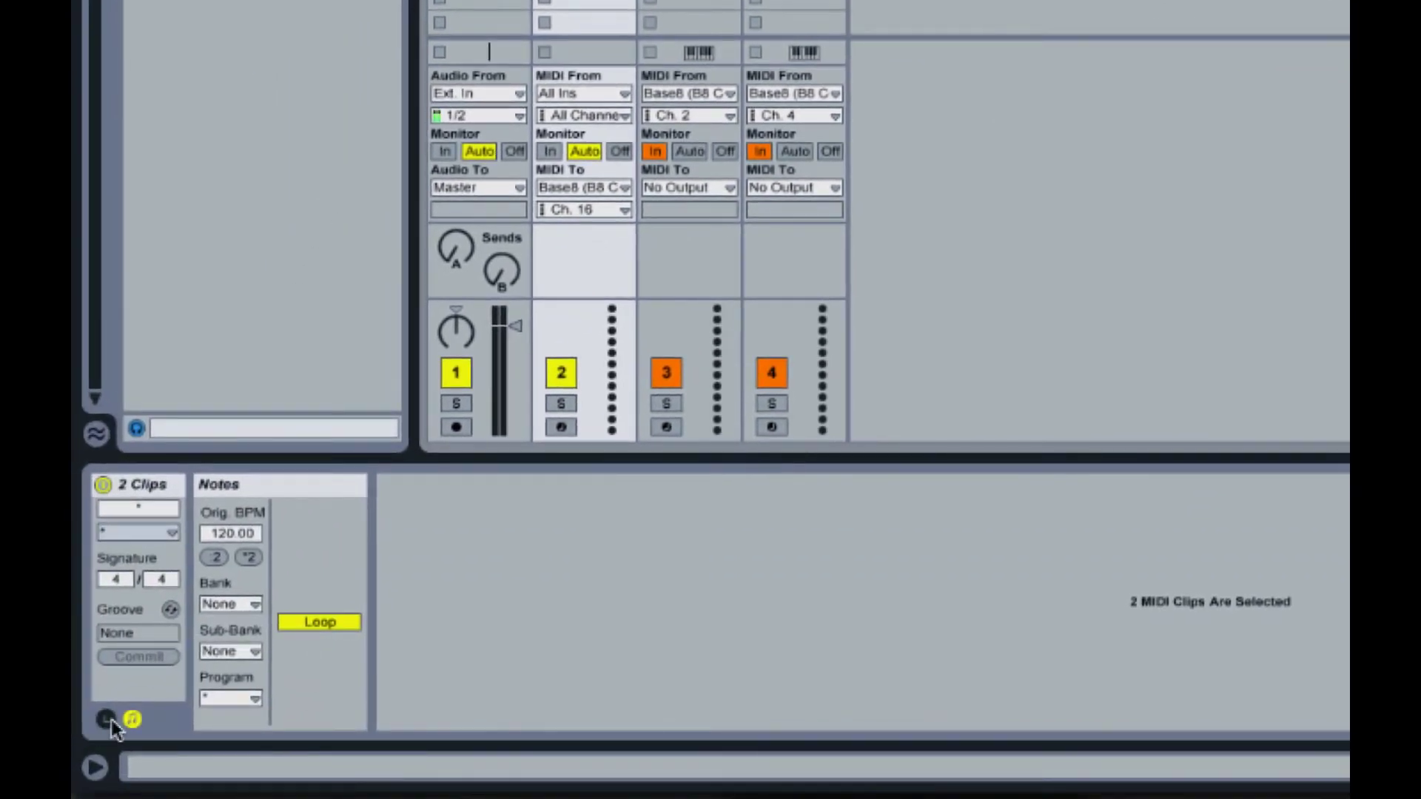
{"action": "left_click", "coordinate": [106, 720]}
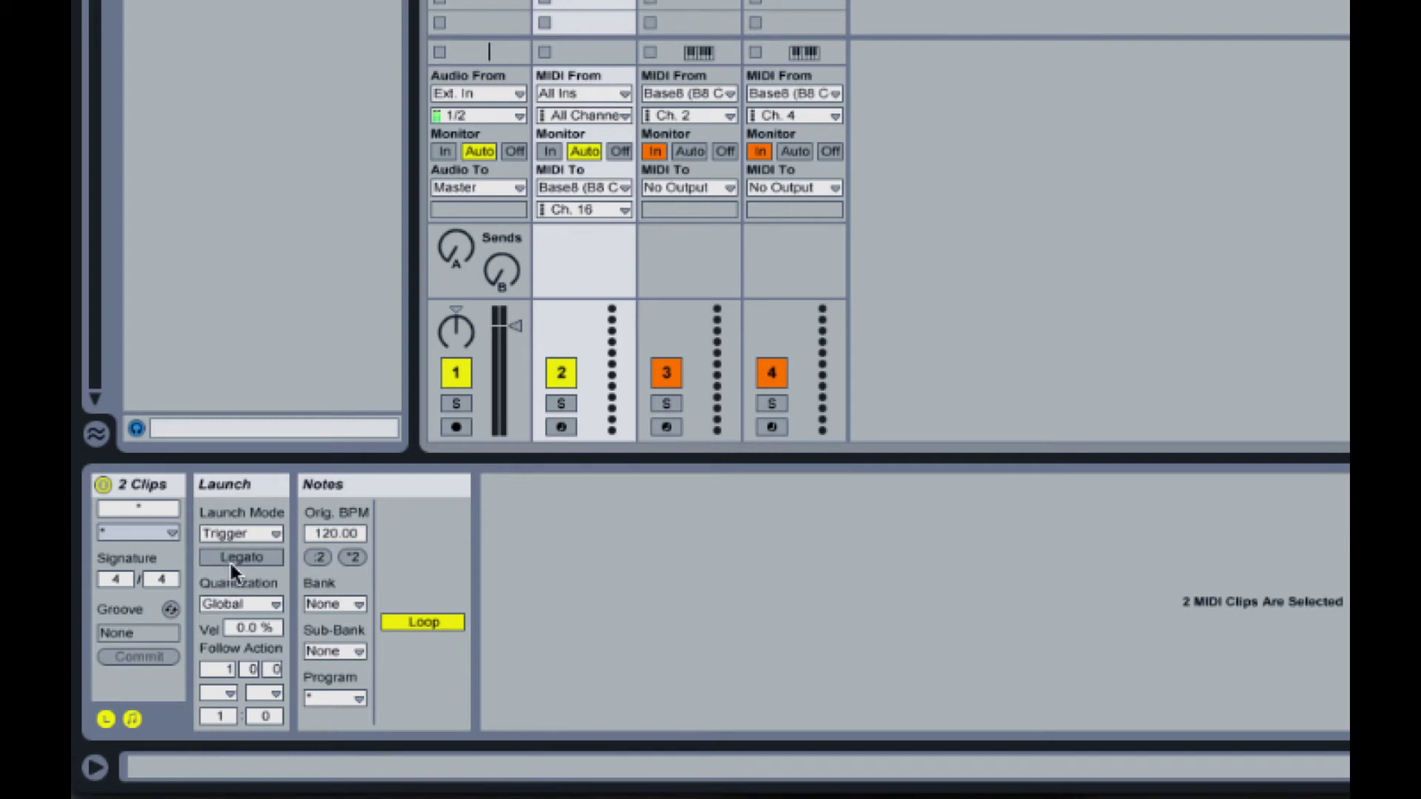
{"action": "left_click", "coordinate": [242, 605]}
{"action": "left_click", "coordinate": [268, 315]}
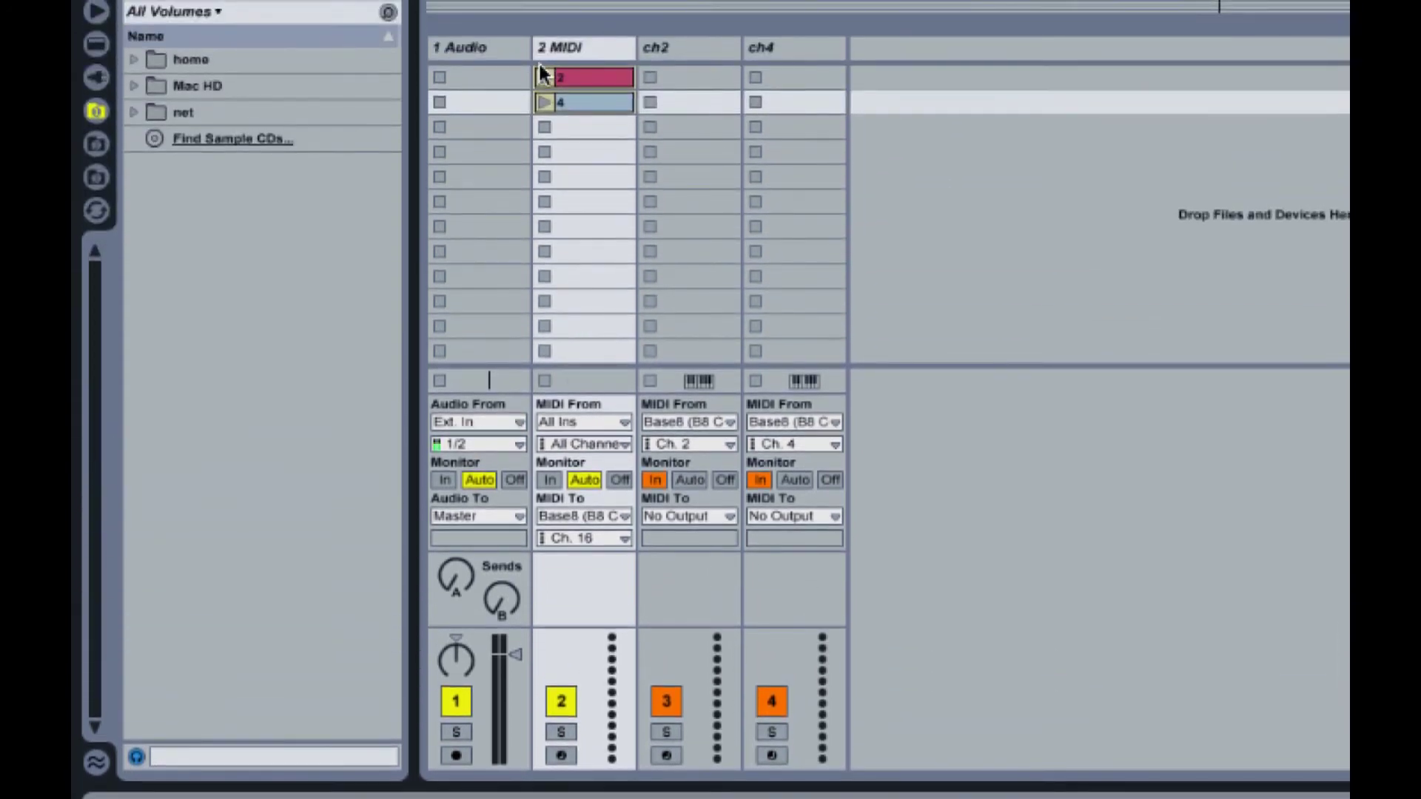
Launch clip 2, then clip 4, then clip 2 again.
{"action": "left_click", "coordinate": [544, 78]}
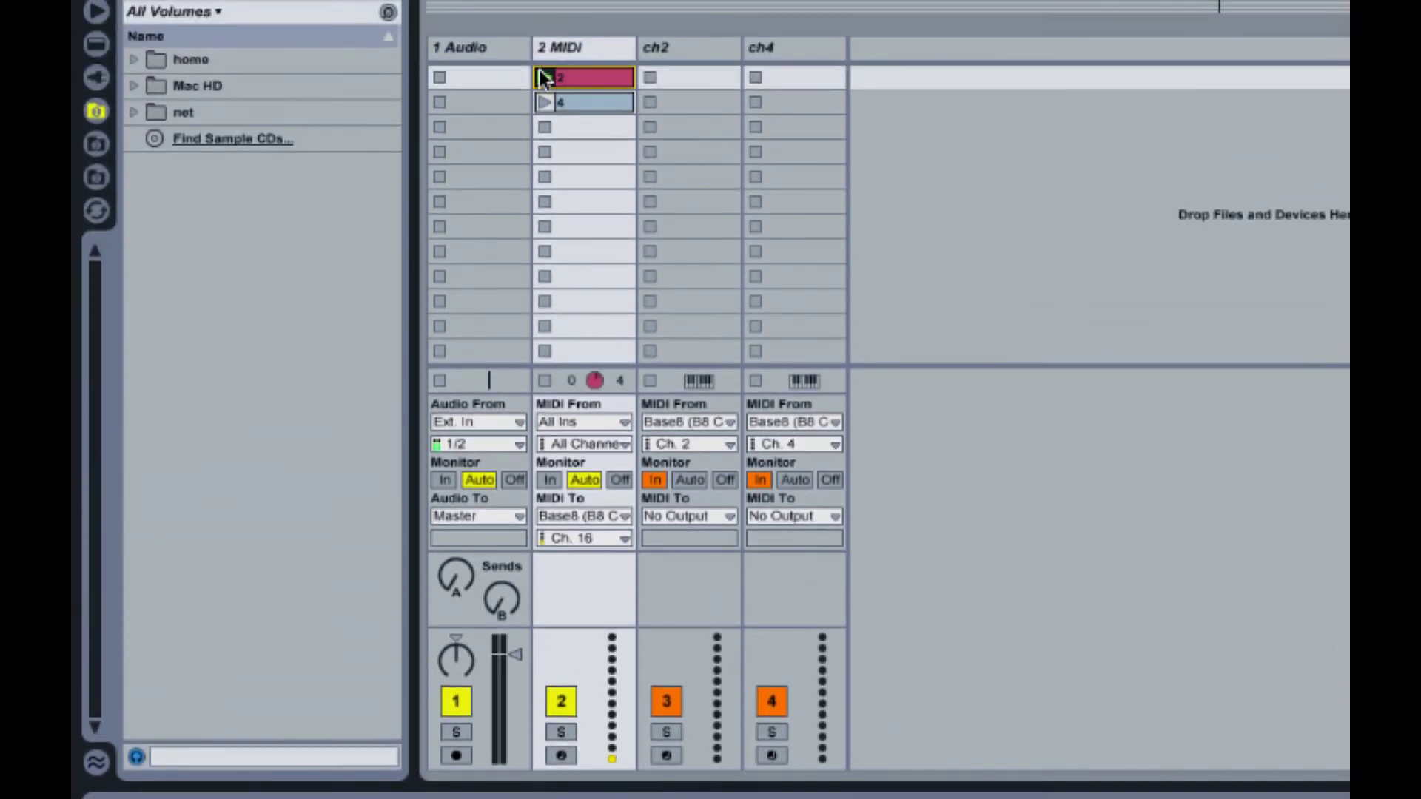
{"action": "left_click", "coordinate": [544, 102]}
{"action": "left_click", "coordinate": [544, 78]}
Alternate launching clips 4 and 2, ending with clip 2 playing.
{"action": "left_click", "coordinate": [546, 102]}
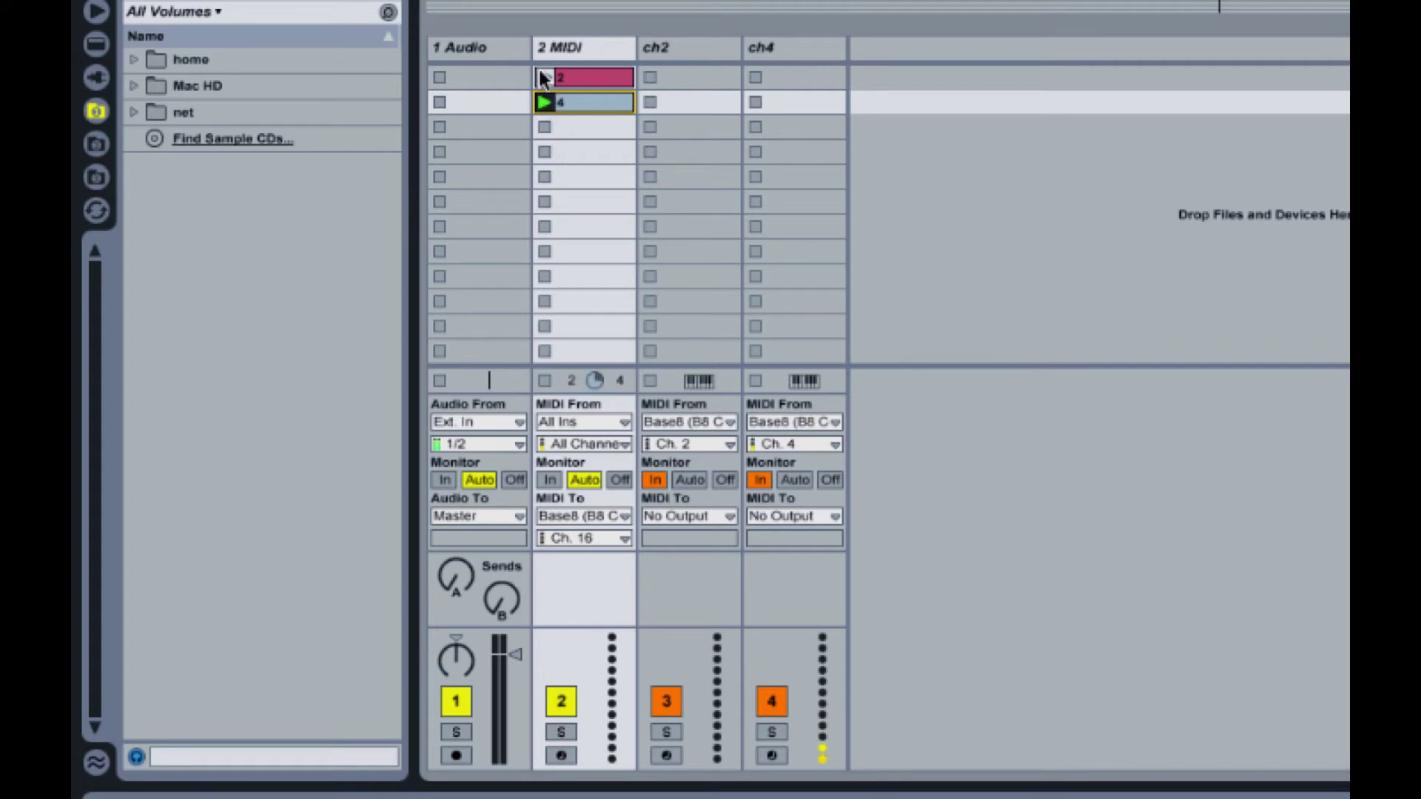
{"action": "left_click", "coordinate": [542, 78]}
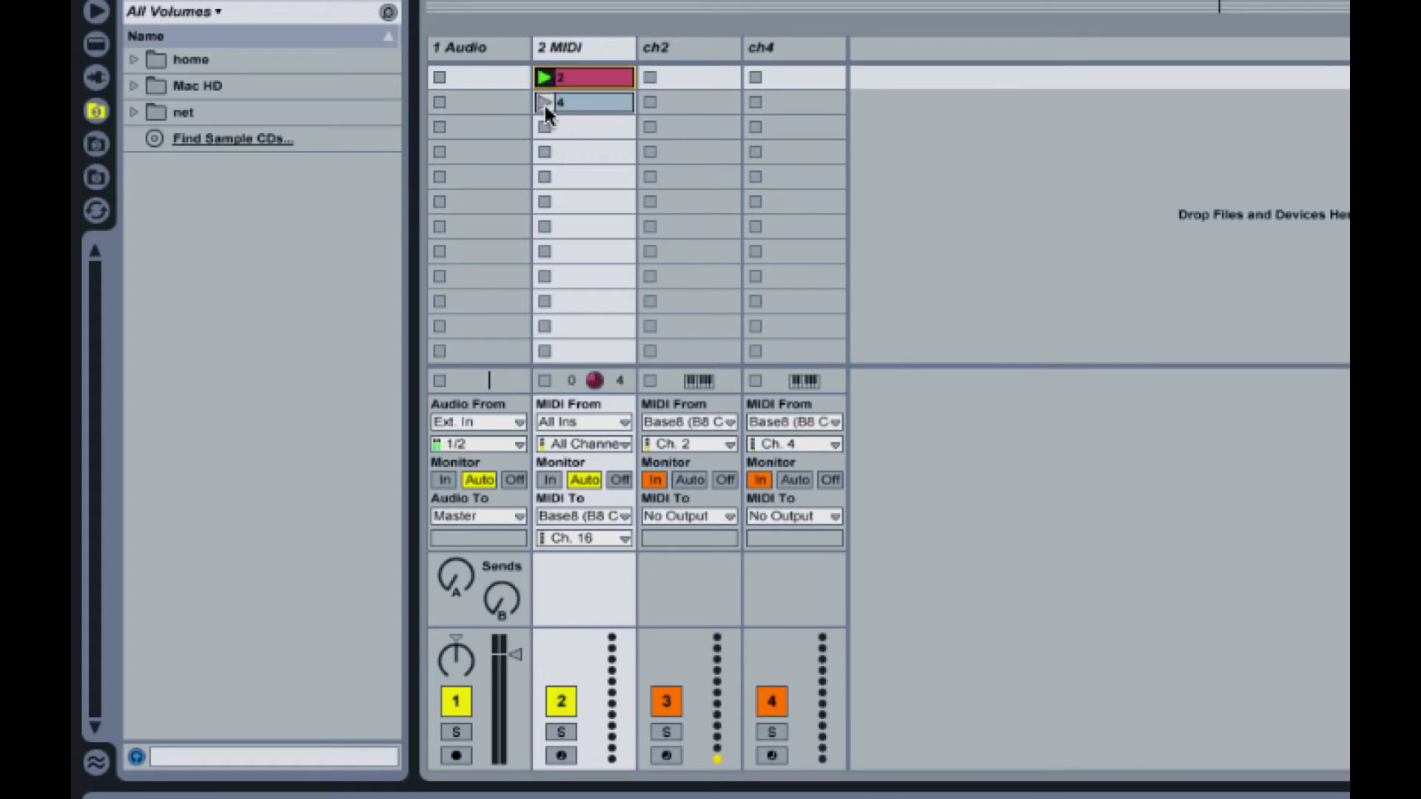
{"action": "left_click", "coordinate": [544, 102]}
{"action": "left_click", "coordinate": [544, 78]}
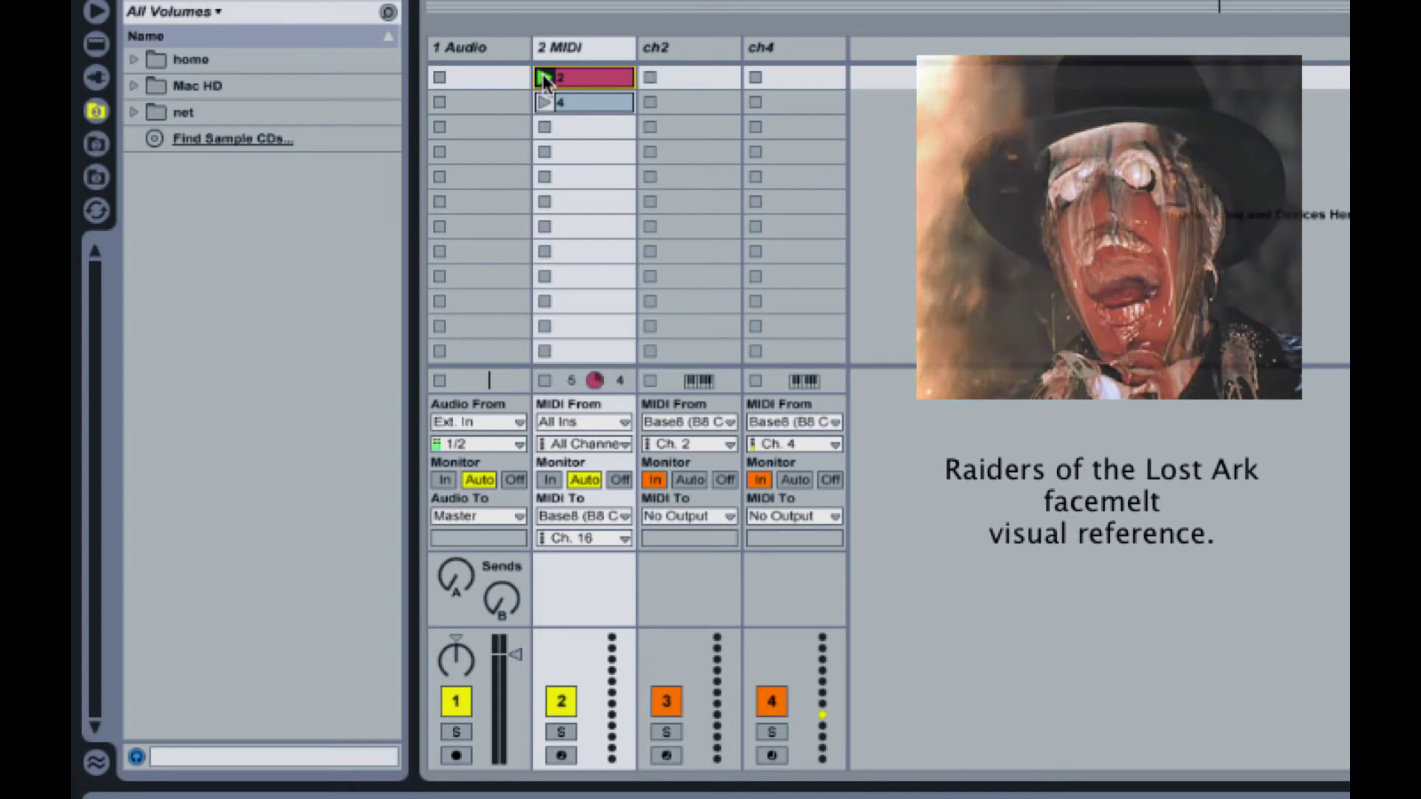
Disable looping on clips 2 and 4, then launch clip 2 followed by clip 4.
{"action": "left_click", "coordinate": [597, 150]}
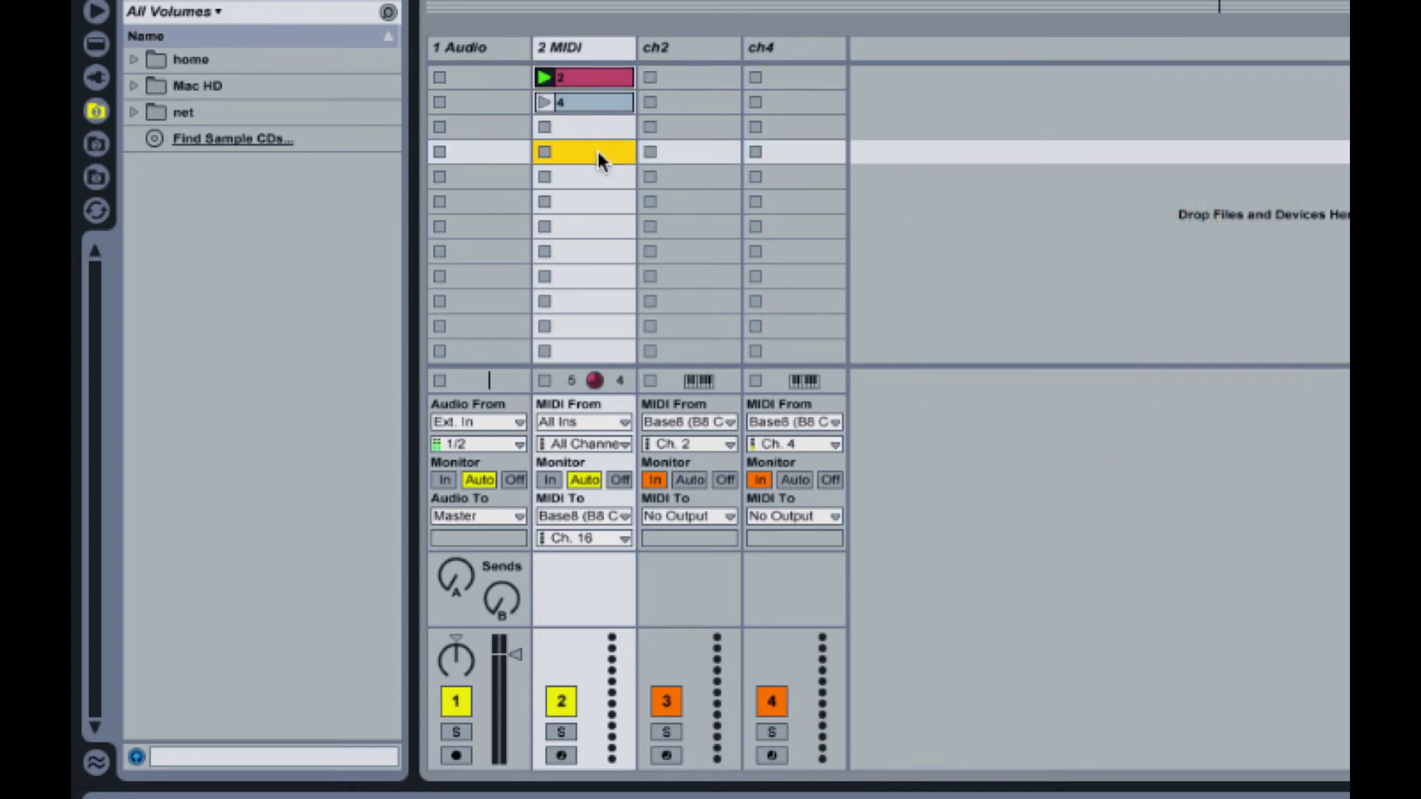
{"action": "left_click", "coordinate": [596, 77]}
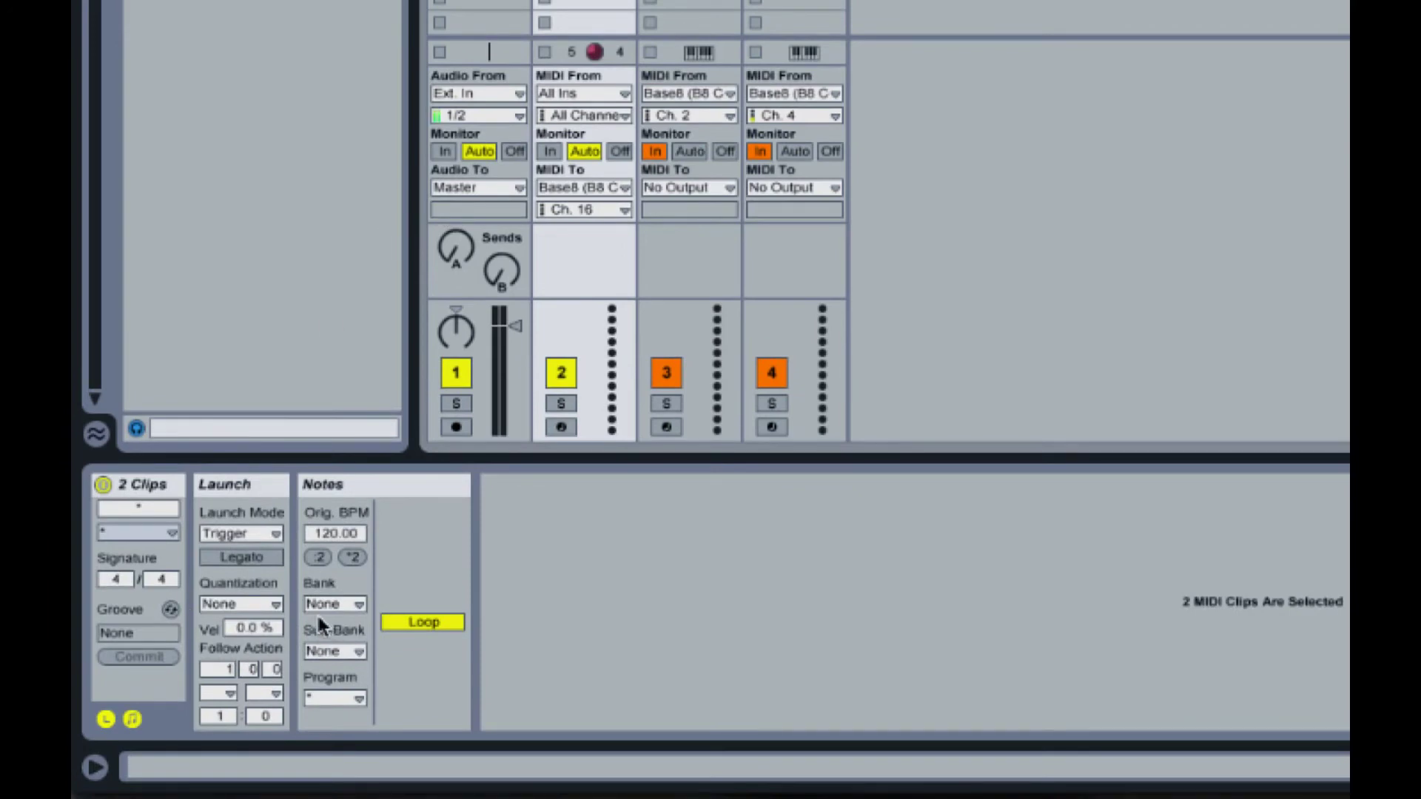
{"action": "left_click", "coordinate": [421, 624]}
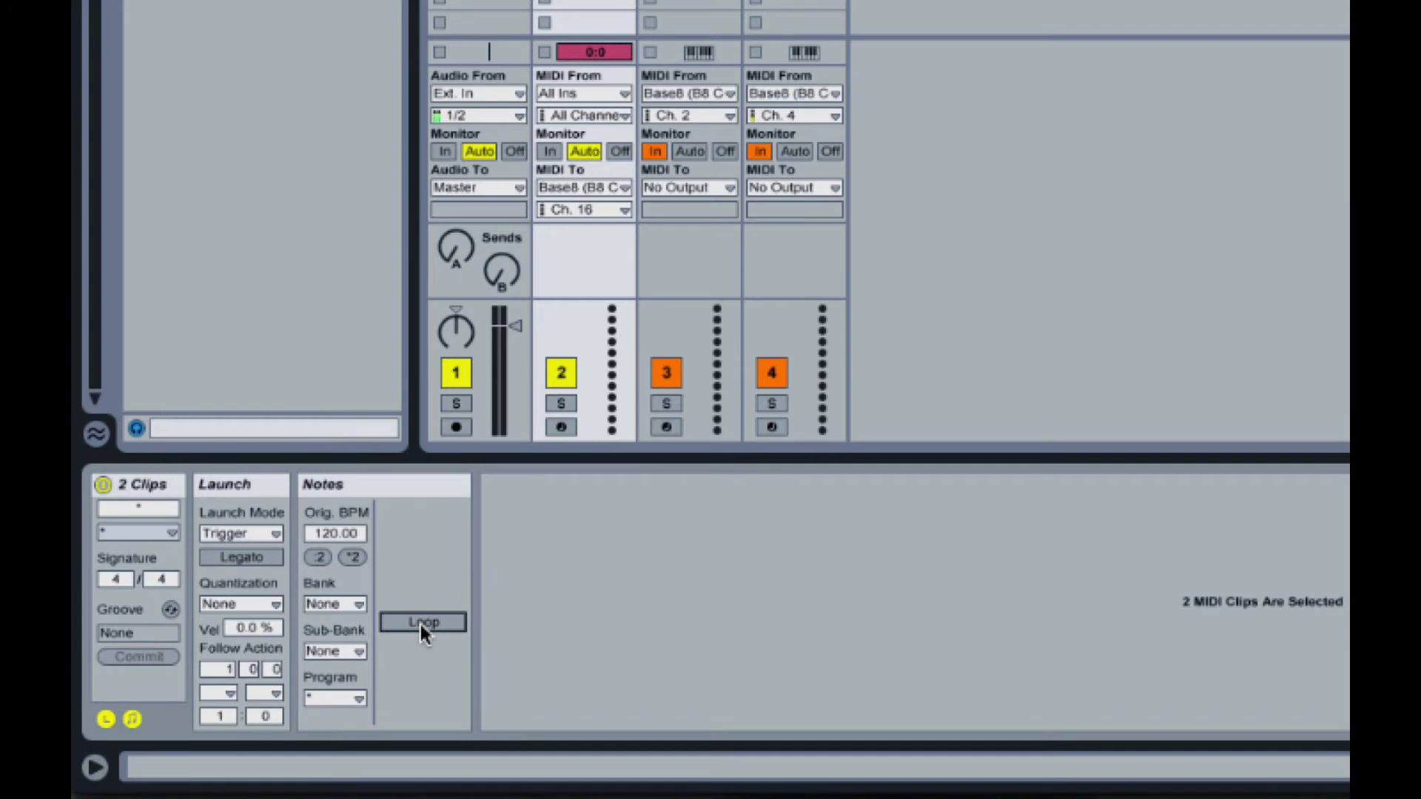
{"action": "left_click", "coordinate": [545, 83]}
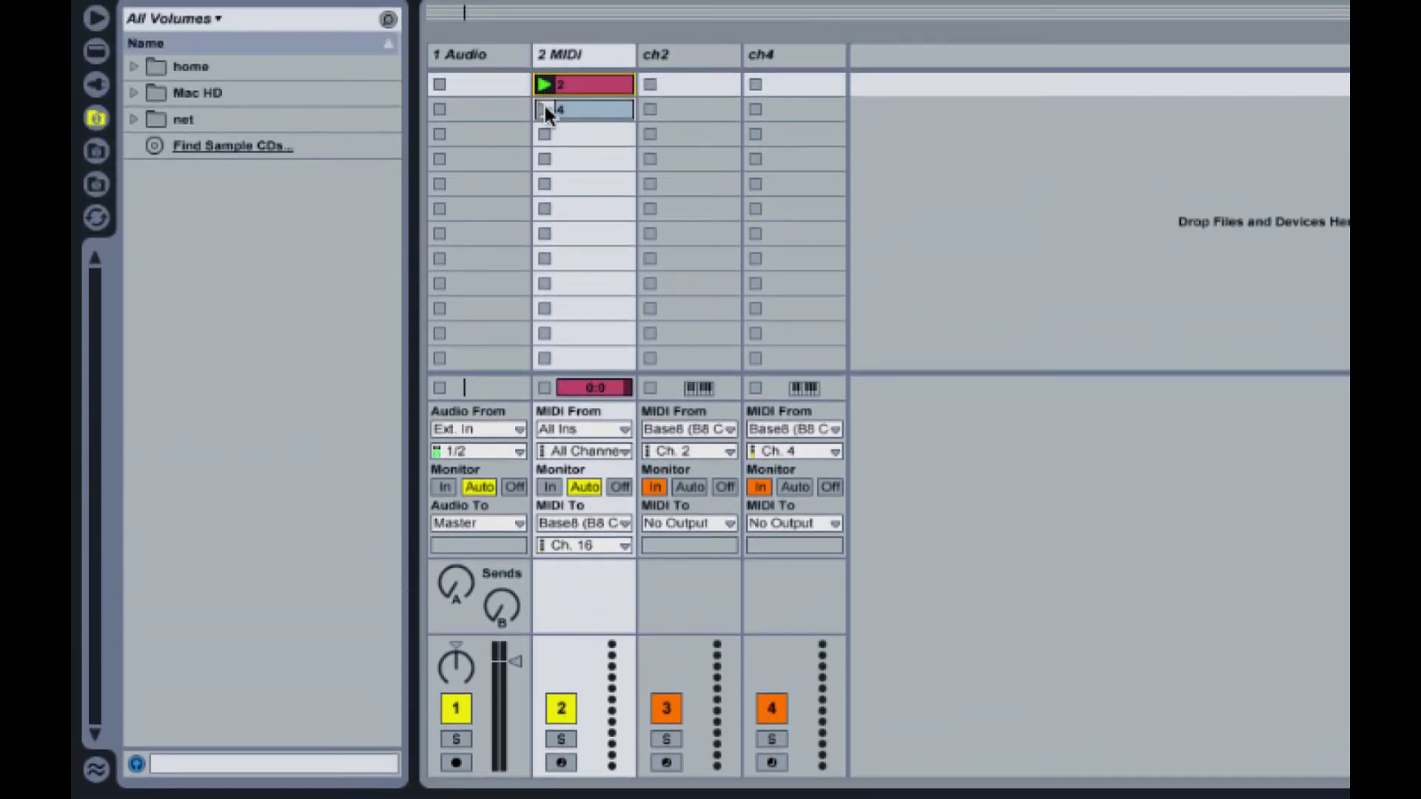
{"action": "left_click", "coordinate": [544, 106]}
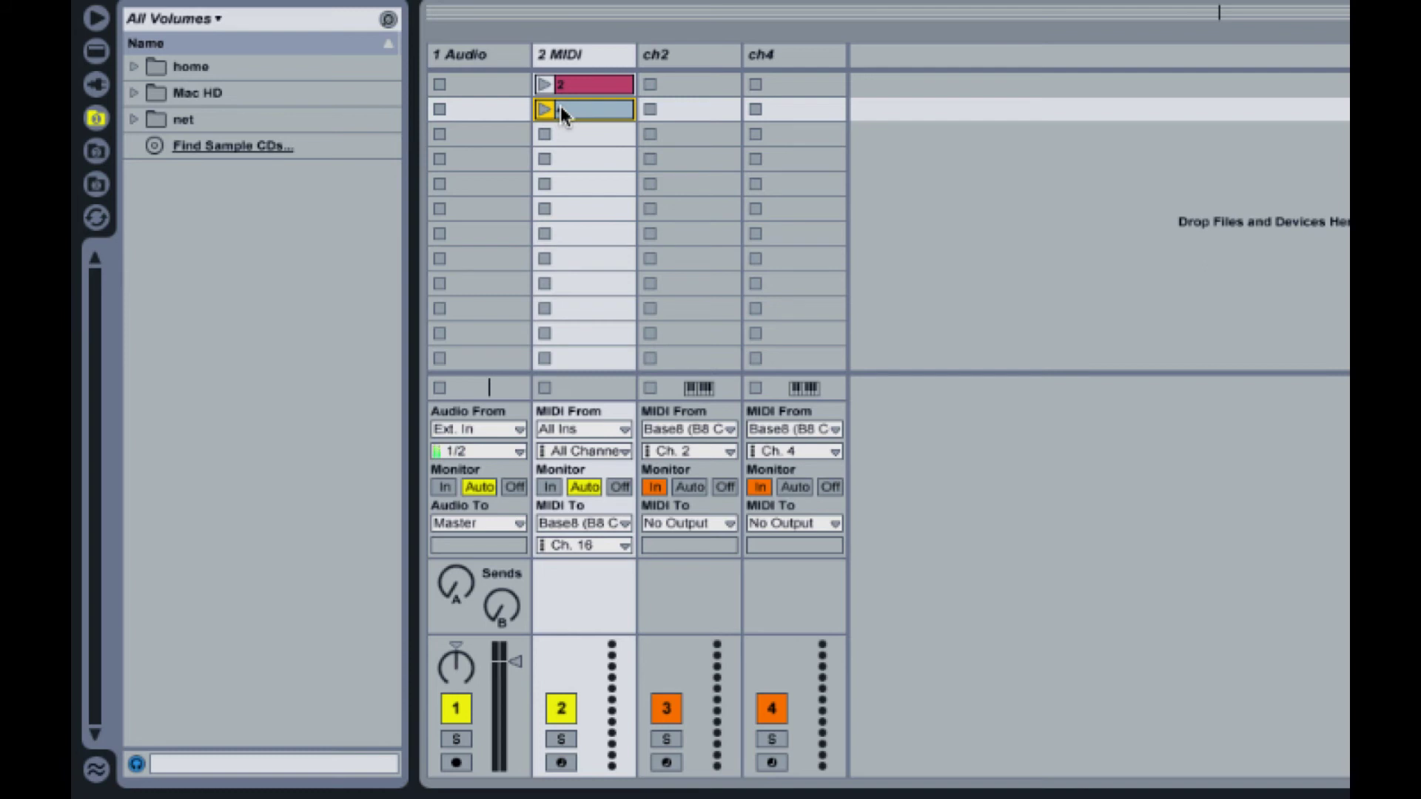
Select clip 2 on the 2 MIDI track and launch it.
{"action": "left_click", "coordinate": [588, 83]}
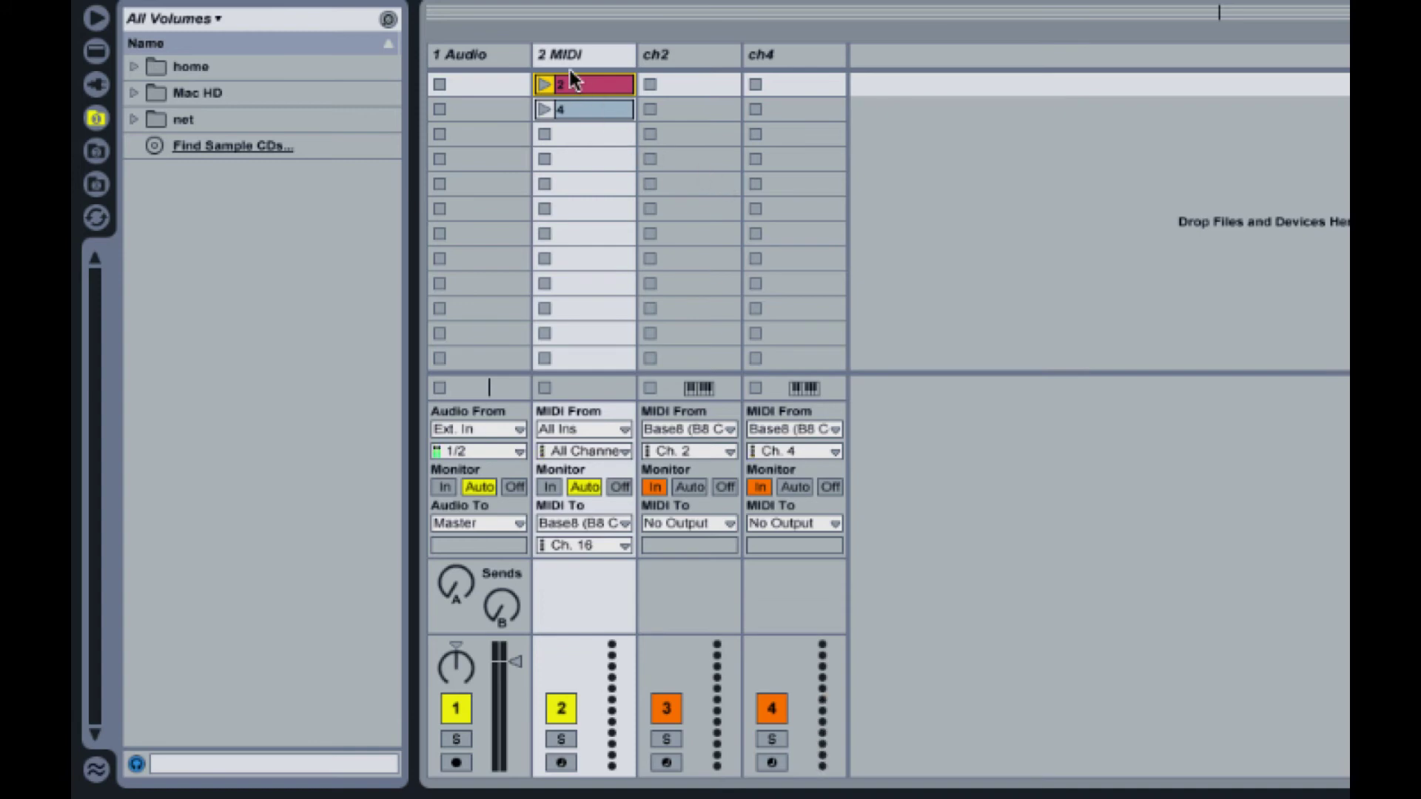
{"action": "left_click", "coordinate": [537, 85]}
In MIDI Map Mode, map clip 4 to a Base pad (C1, channel 2), then launch it.
{"action": "key", "text": "super+m"}
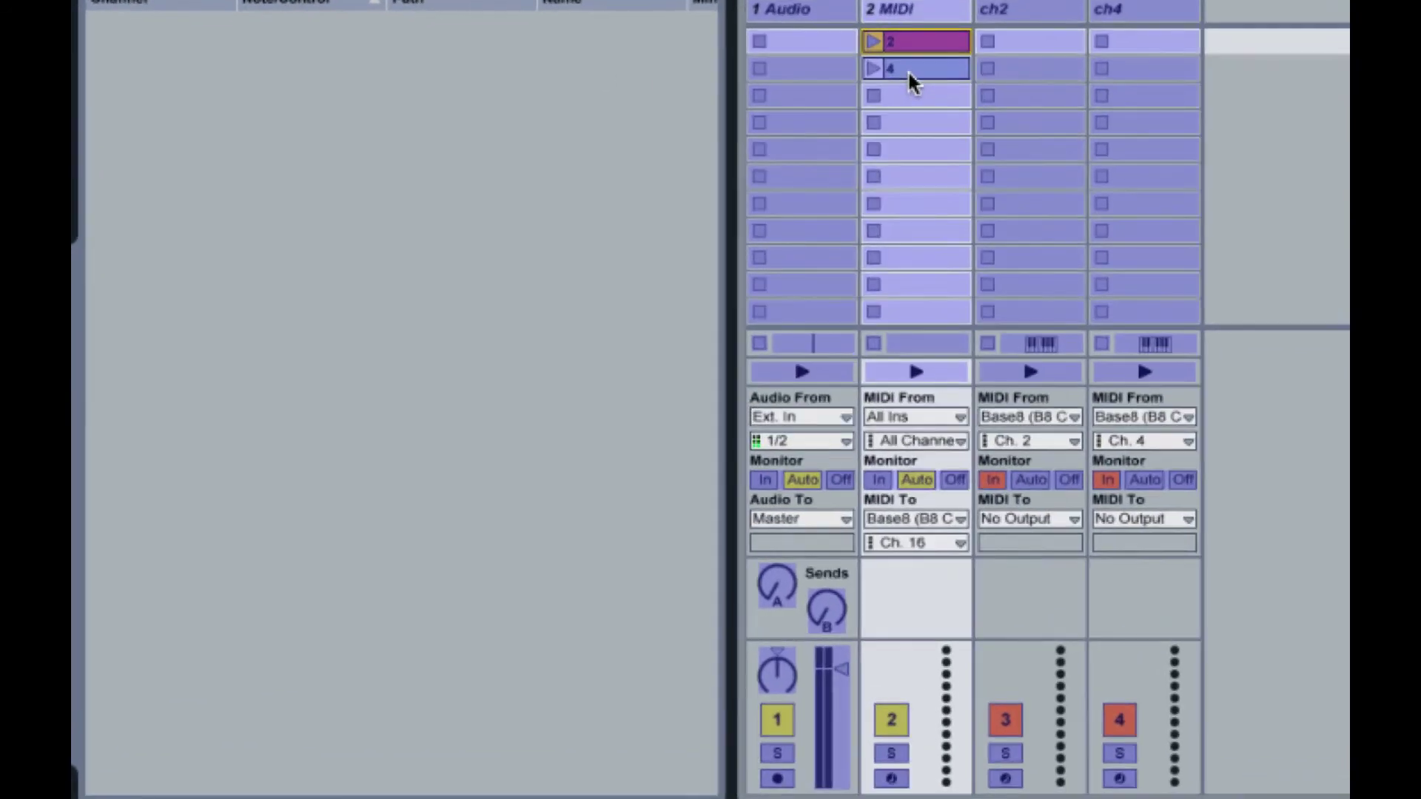
{"action": "left_click", "coordinate": [908, 70]}
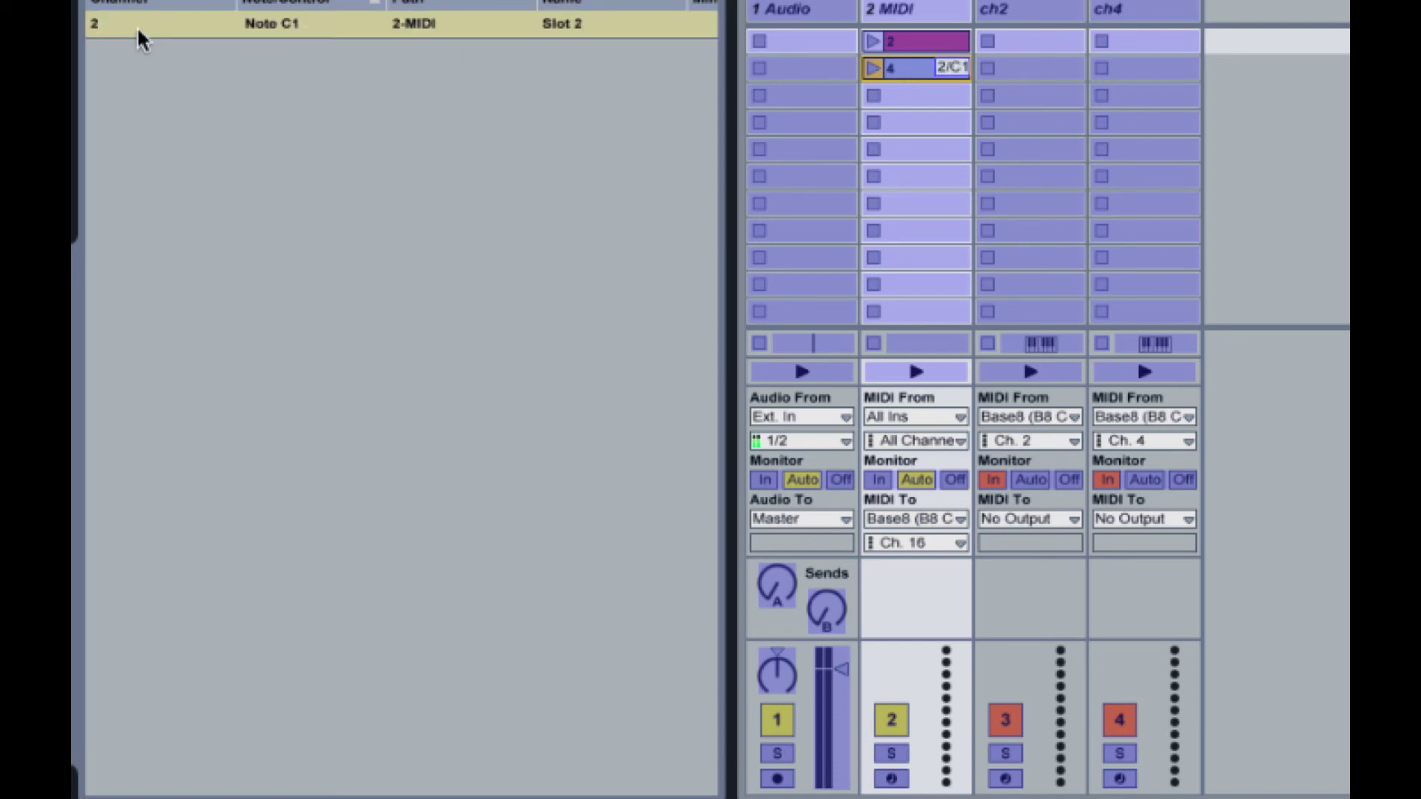
{"action": "key", "text": "super+m"}
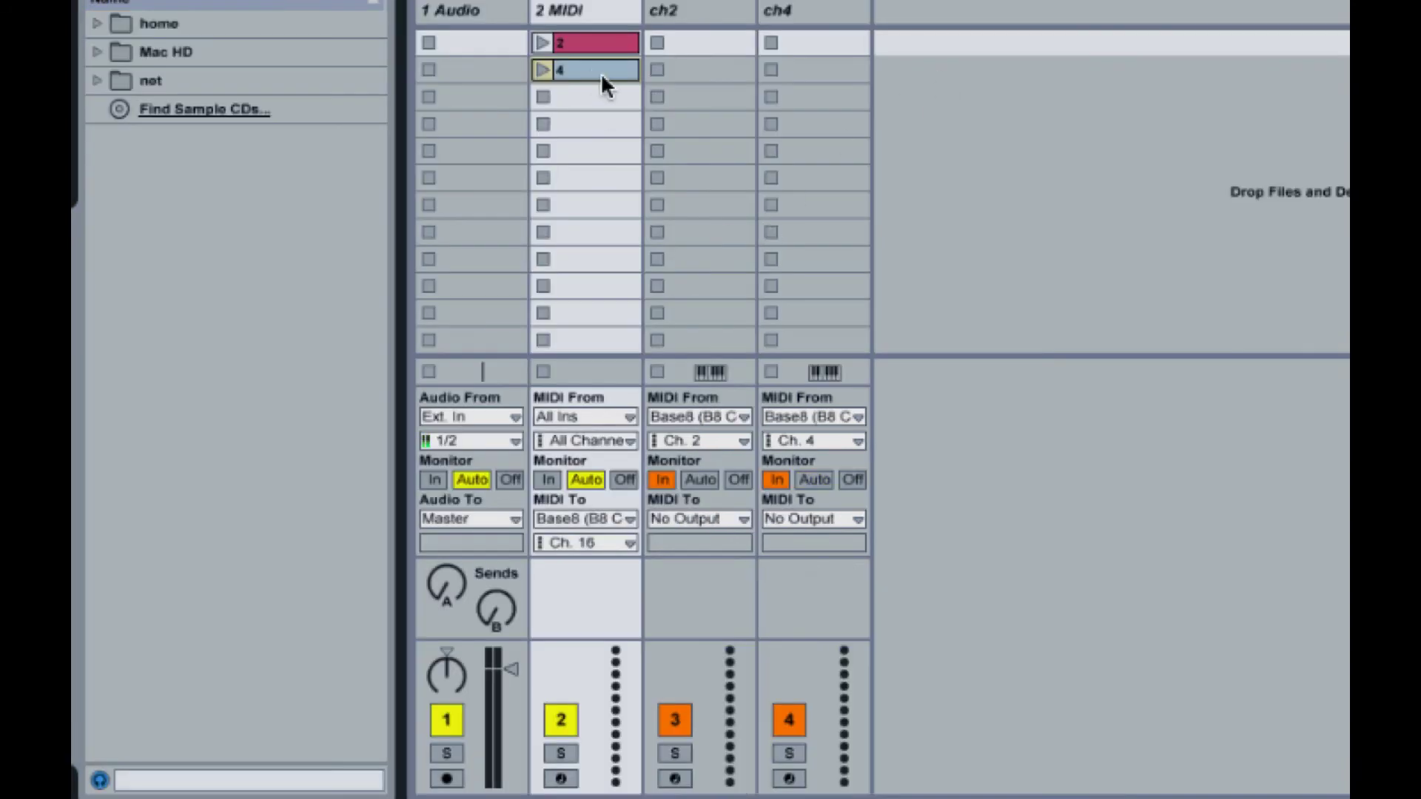
{"action": "left_click", "coordinate": [544, 65]}
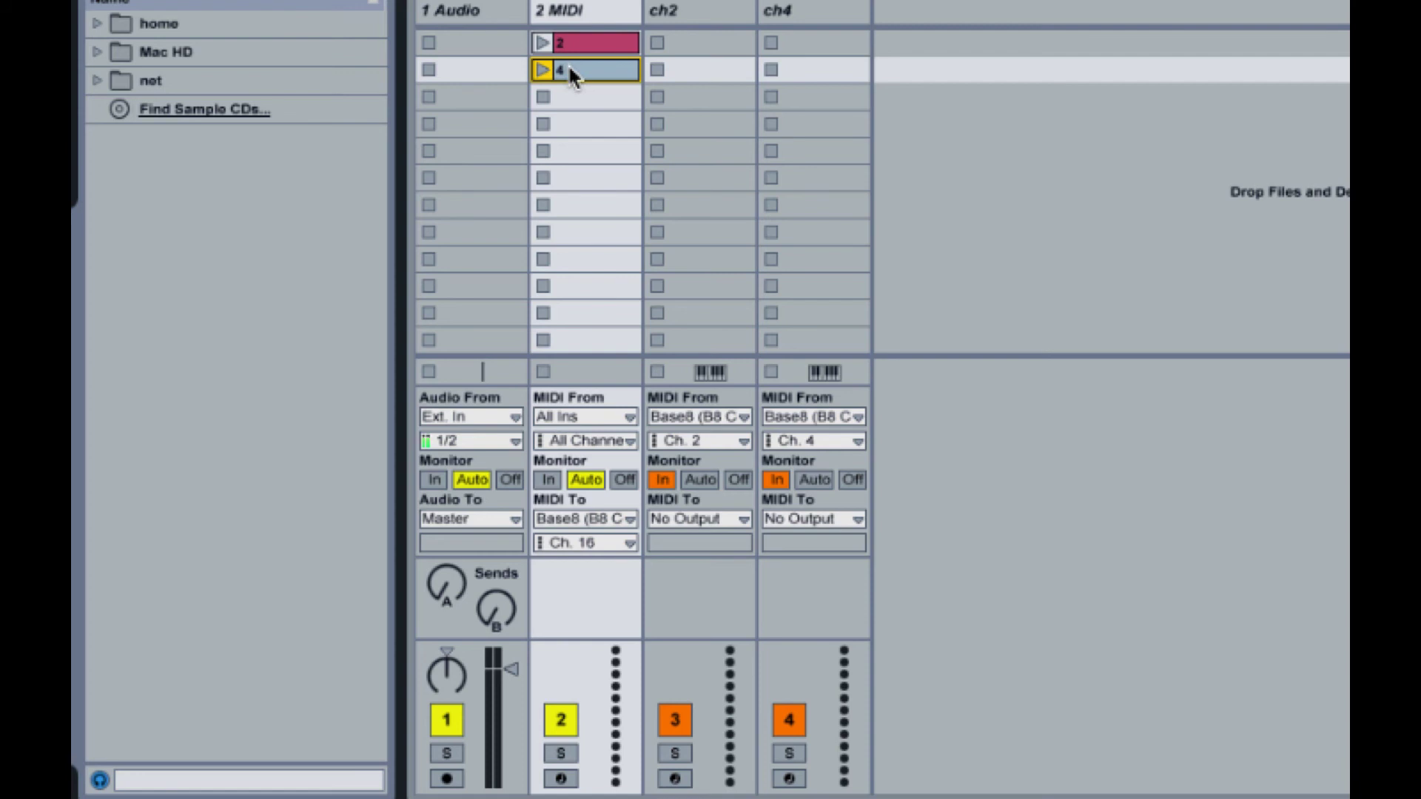
In MIDI Map Mode, map clip 2 to another Base pad (C1, channel 4).
{"action": "key", "text": "super+m"}
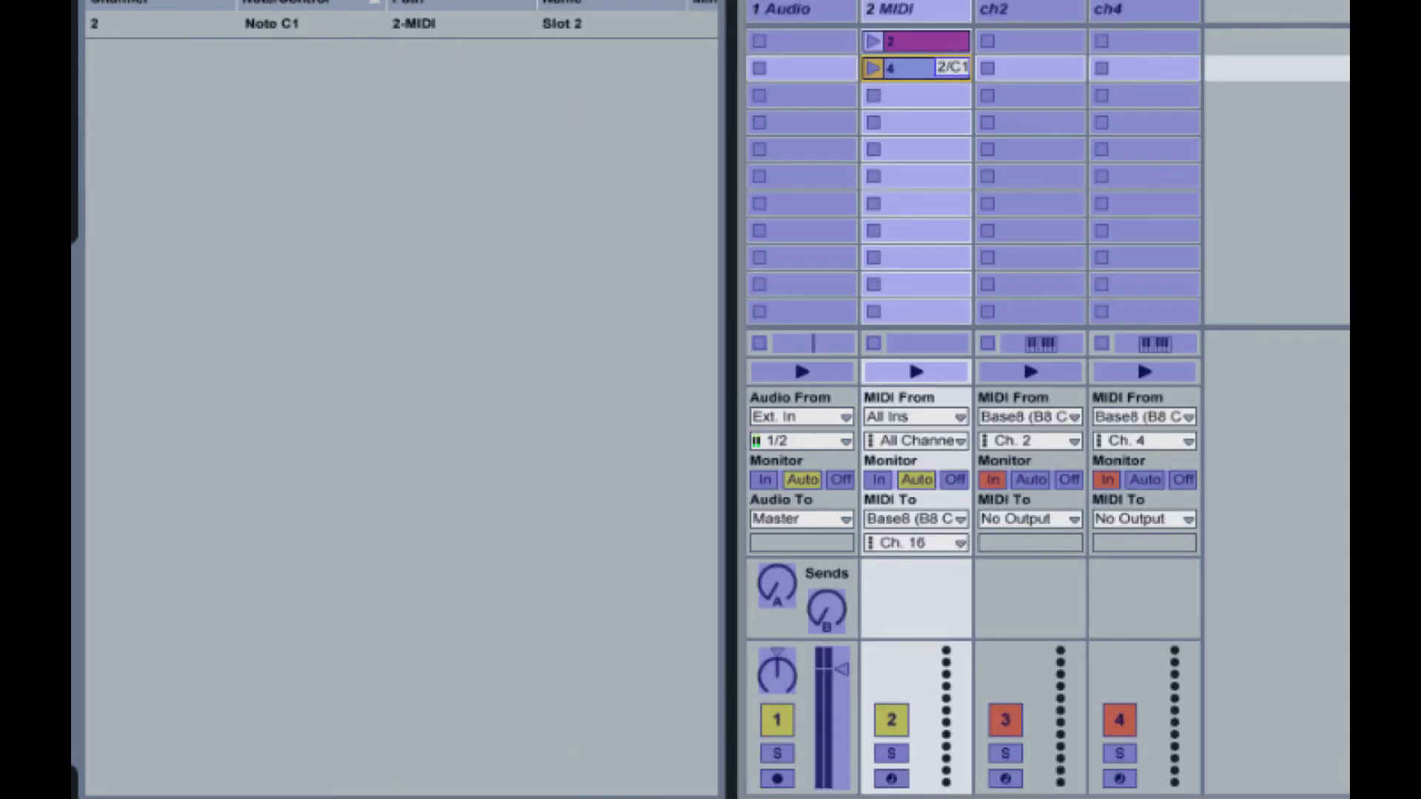
{"action": "left_click", "coordinate": [909, 47]}
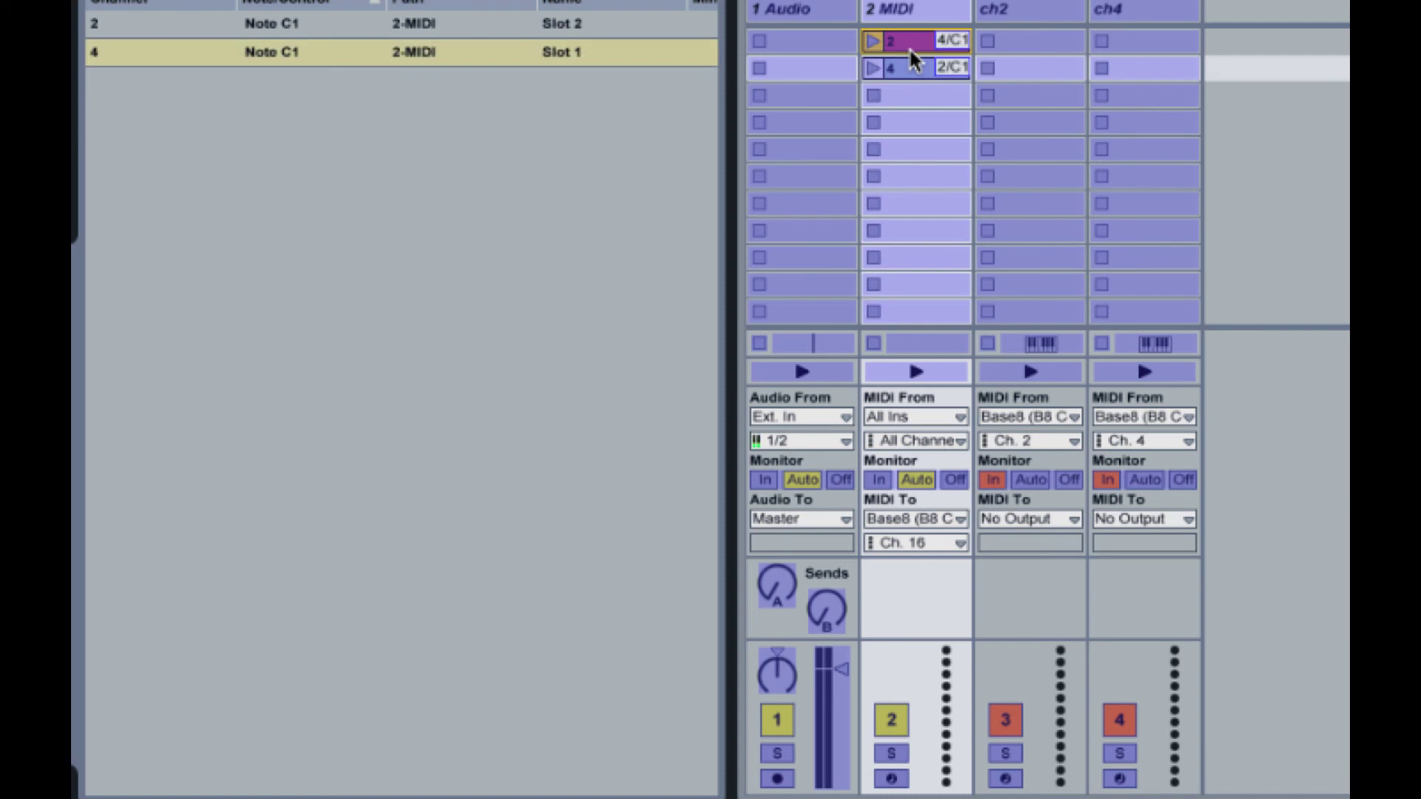
{"action": "key", "text": "super+m"}
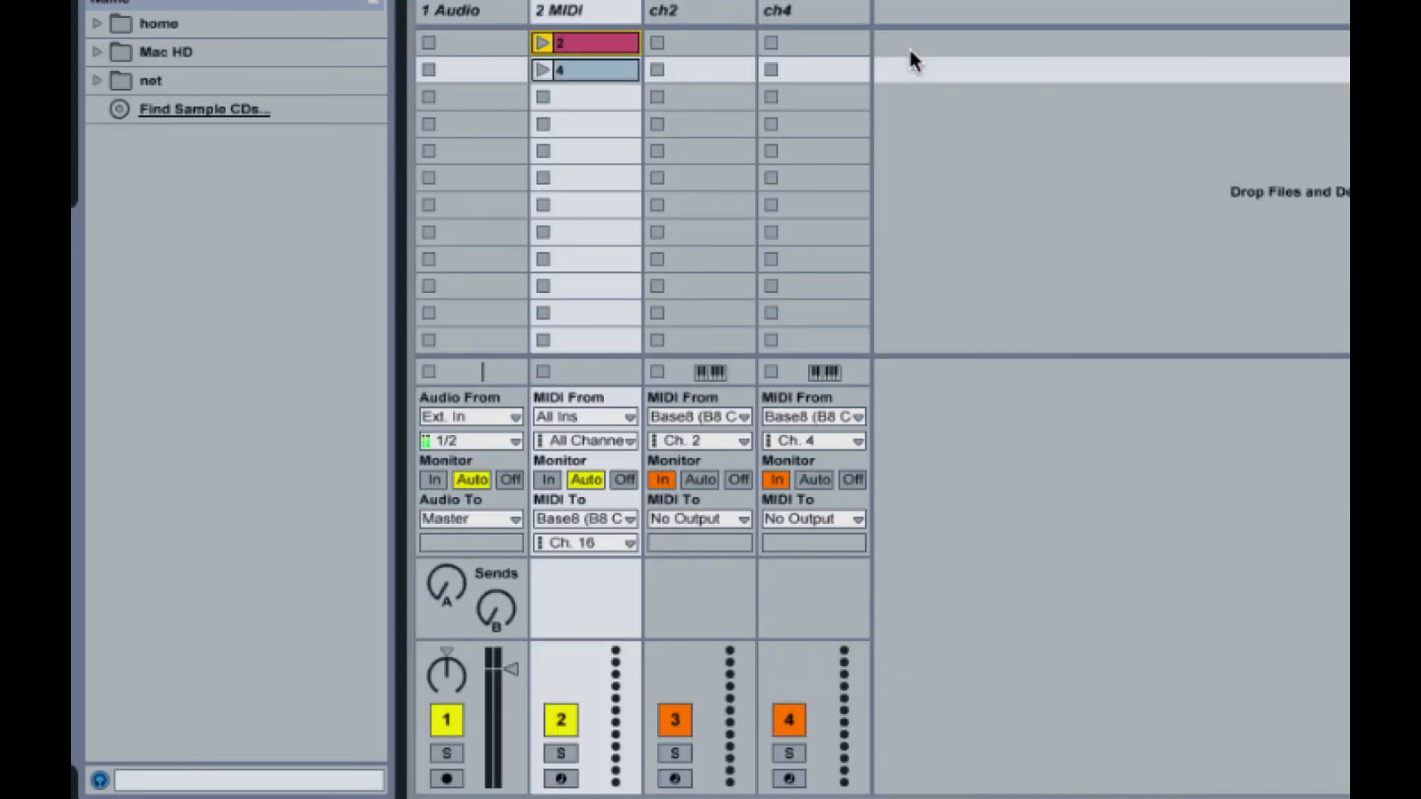